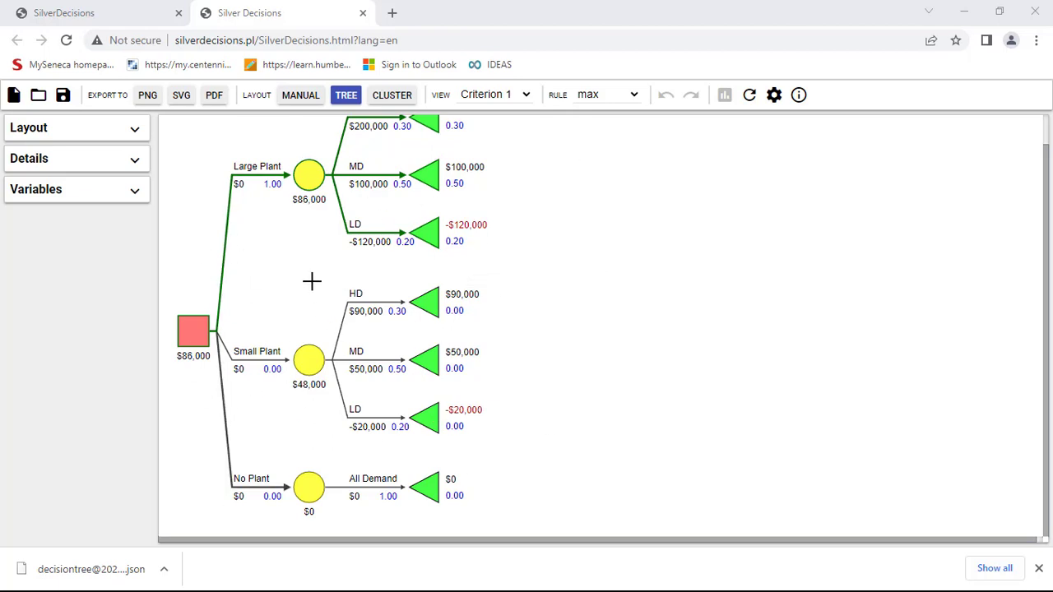
# Select the root decision node's whole subtree and cut it from the canvas.
pyautogui.rightClick(195, 333)
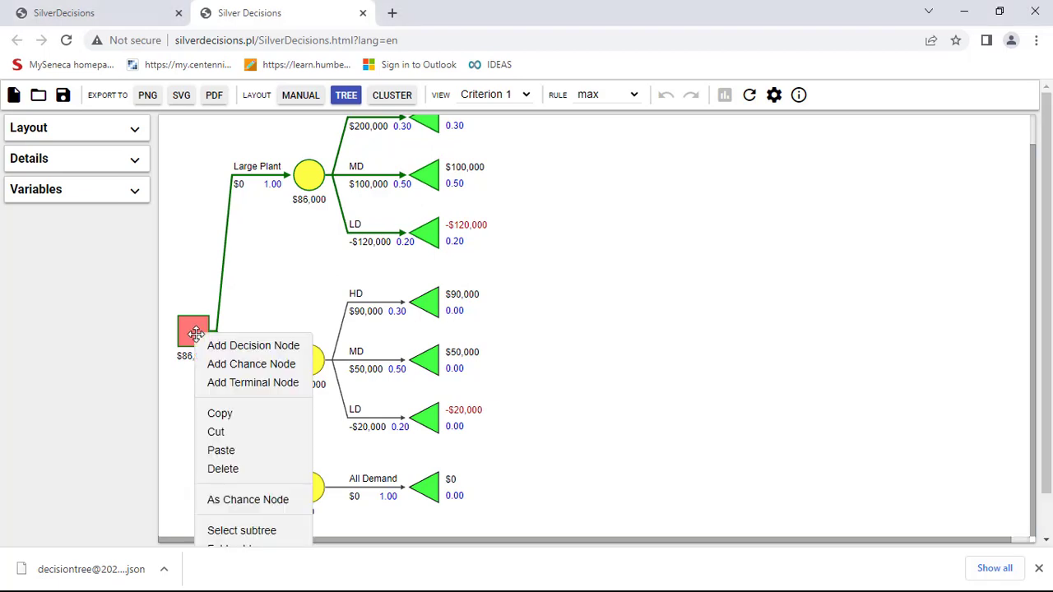
pyautogui.click(254, 531)
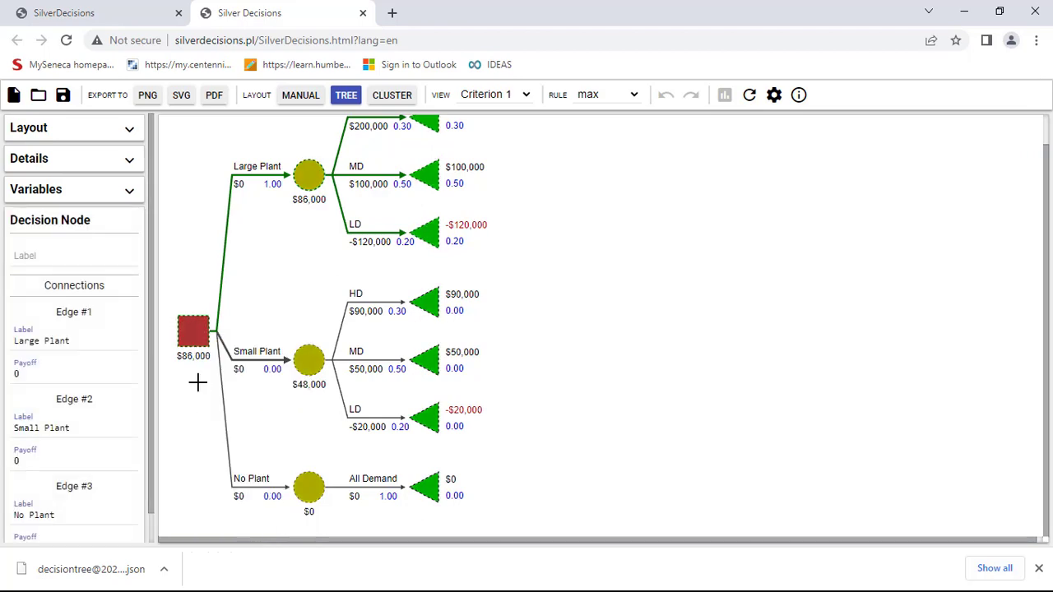
pyautogui.rightClick(188, 331)
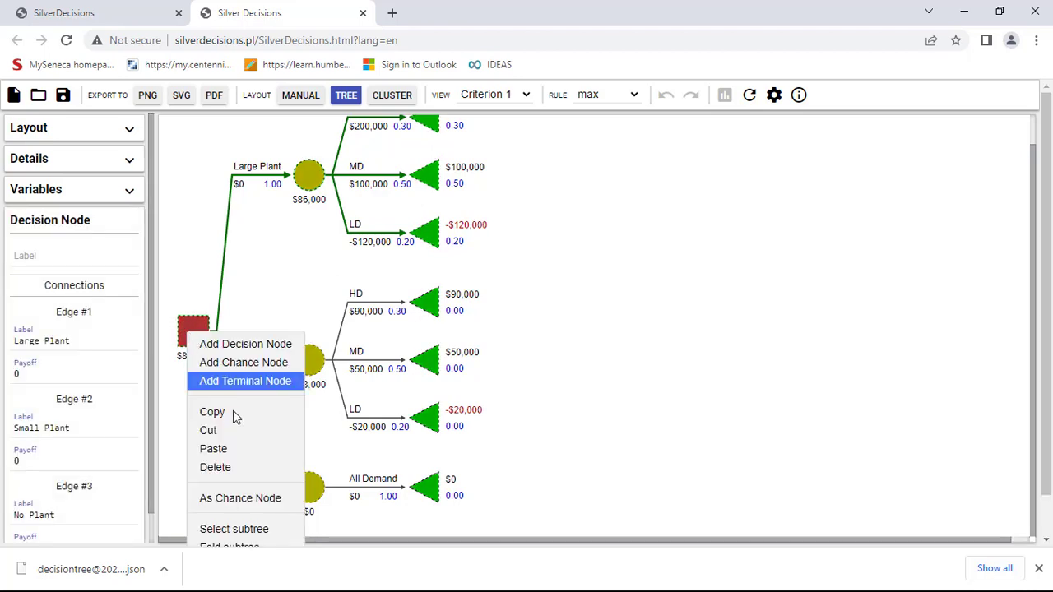
pyautogui.click(212, 432)
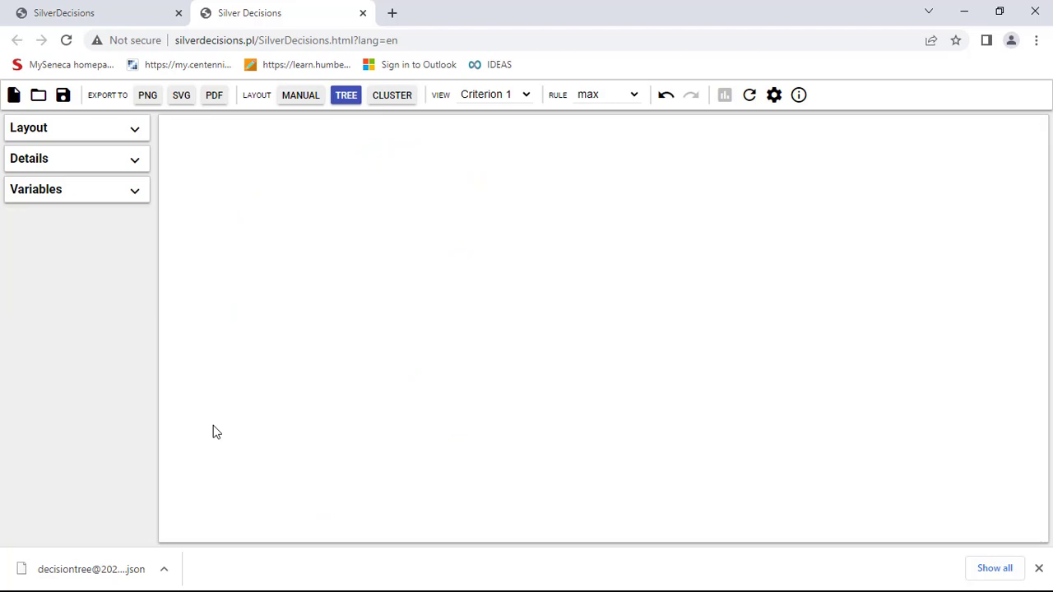
# Add a new decision node on the empty canvas and paste the cut tree as its first branch.
pyautogui.rightClick(197, 237)
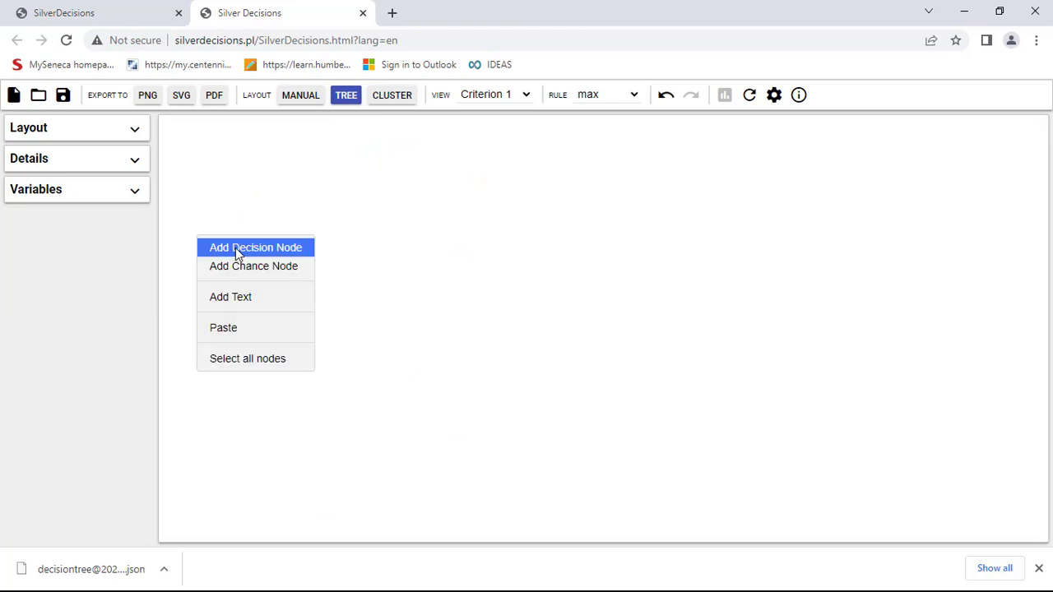
pyautogui.click(235, 248)
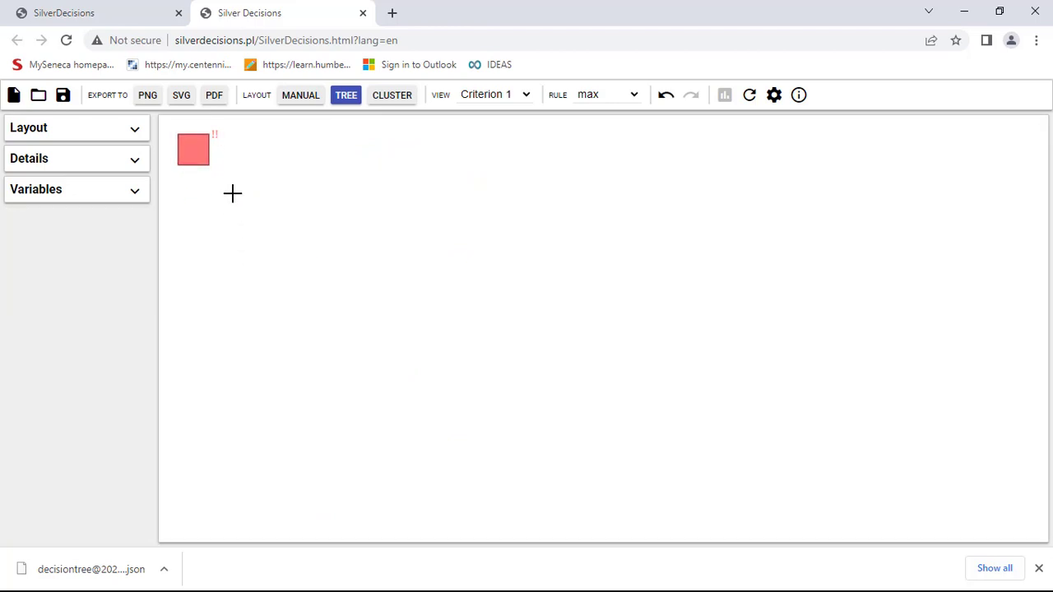
pyautogui.rightClick(201, 145)
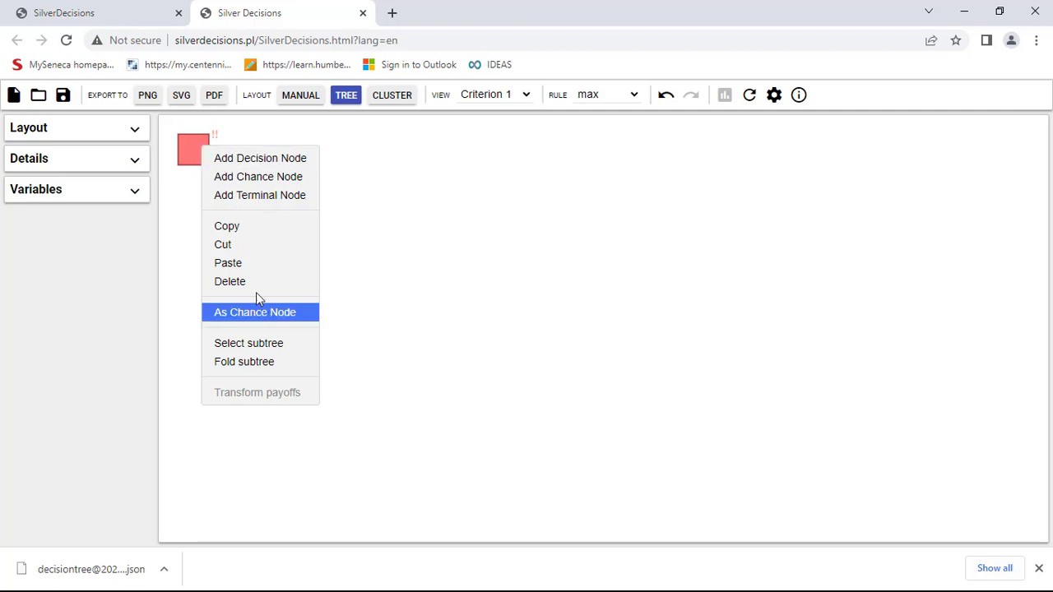
pyautogui.click(247, 265)
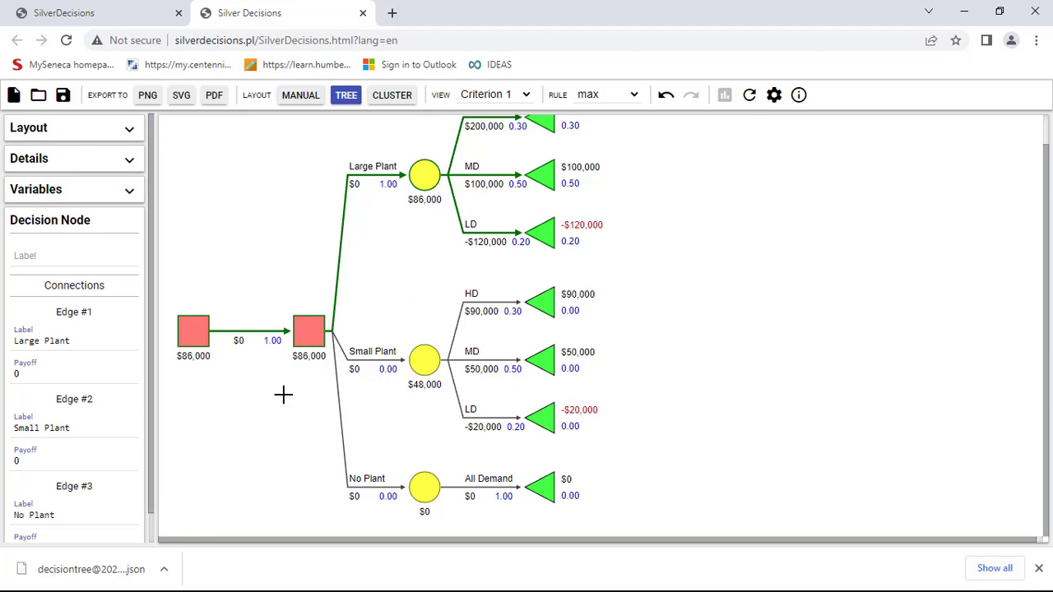
# Add a chance node to the new root decision node and paste a copy of the cut tree onto it.
pyautogui.rightClick(187, 331)
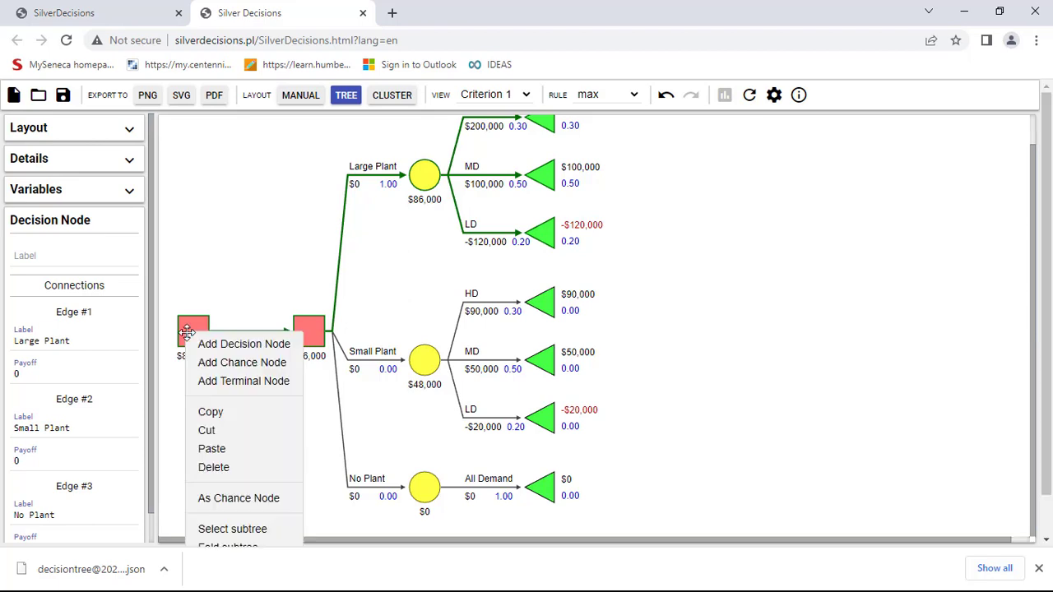
pyautogui.click(230, 363)
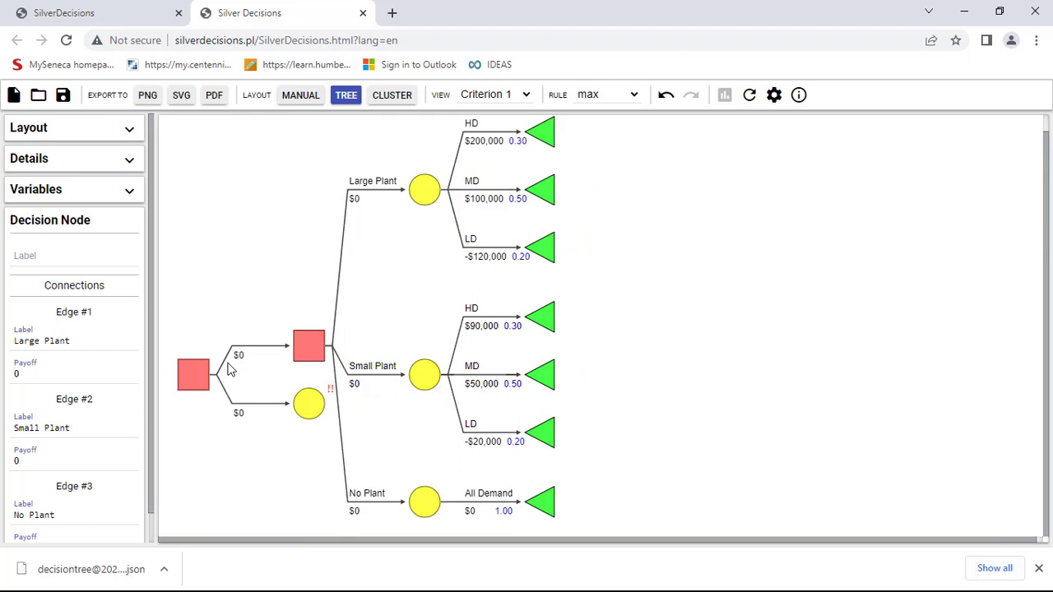
pyautogui.rightClick(311, 403)
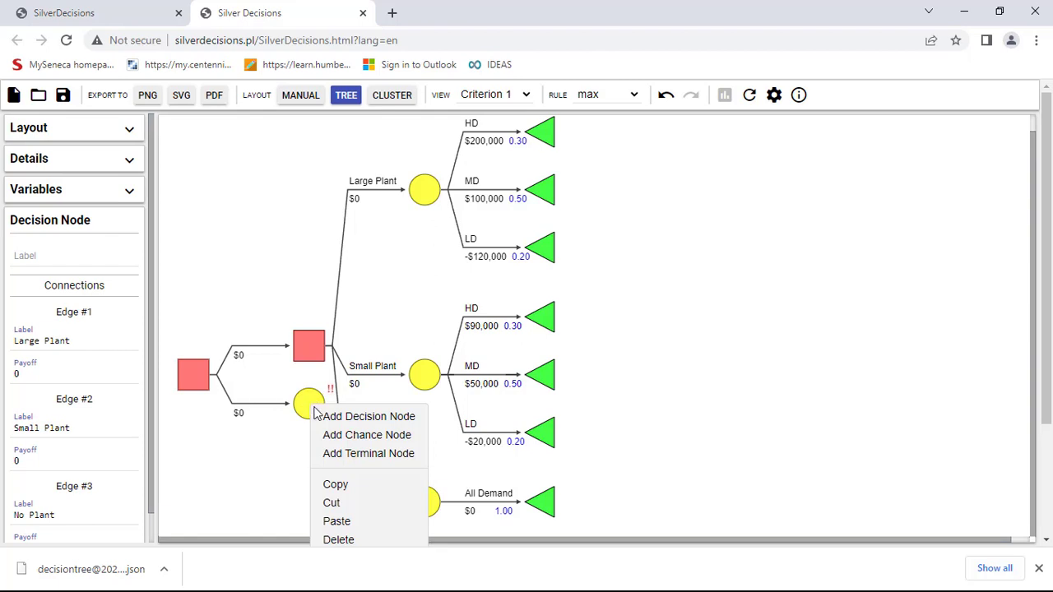
pyautogui.click(344, 522)
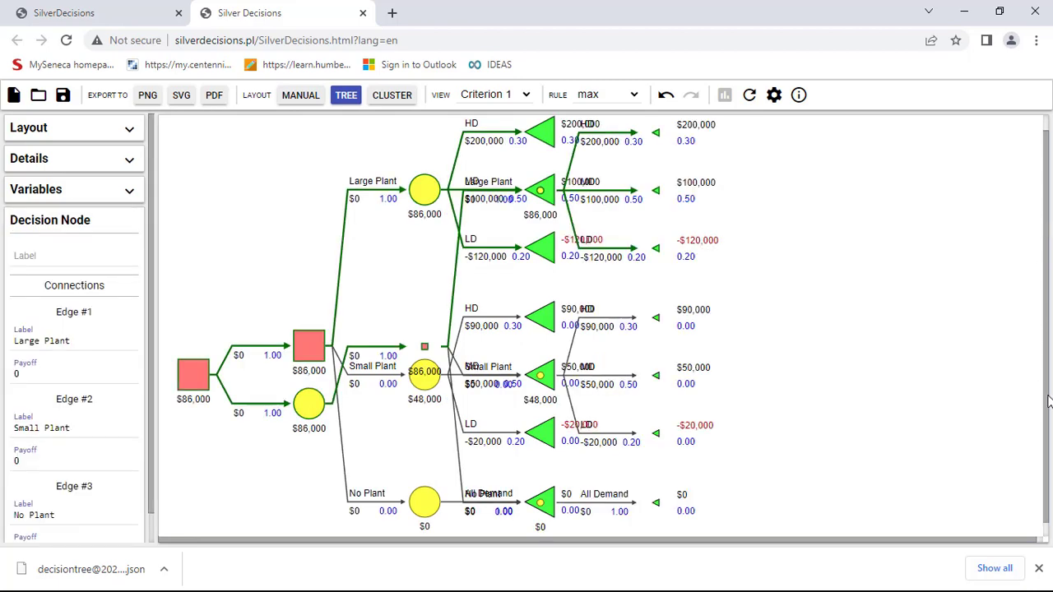
# Paste a second copy of the plant decision tree onto the new chance node.
pyautogui.scroll(-1, 1050, 375)
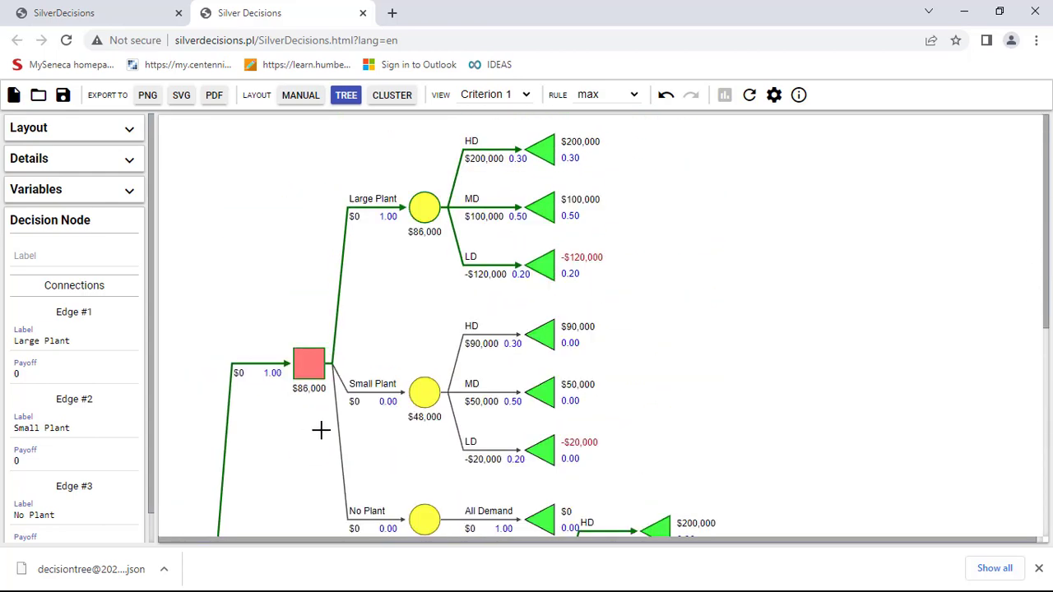
pyautogui.moveTo(1048, 195); pyautogui.dragTo(1047, 455)
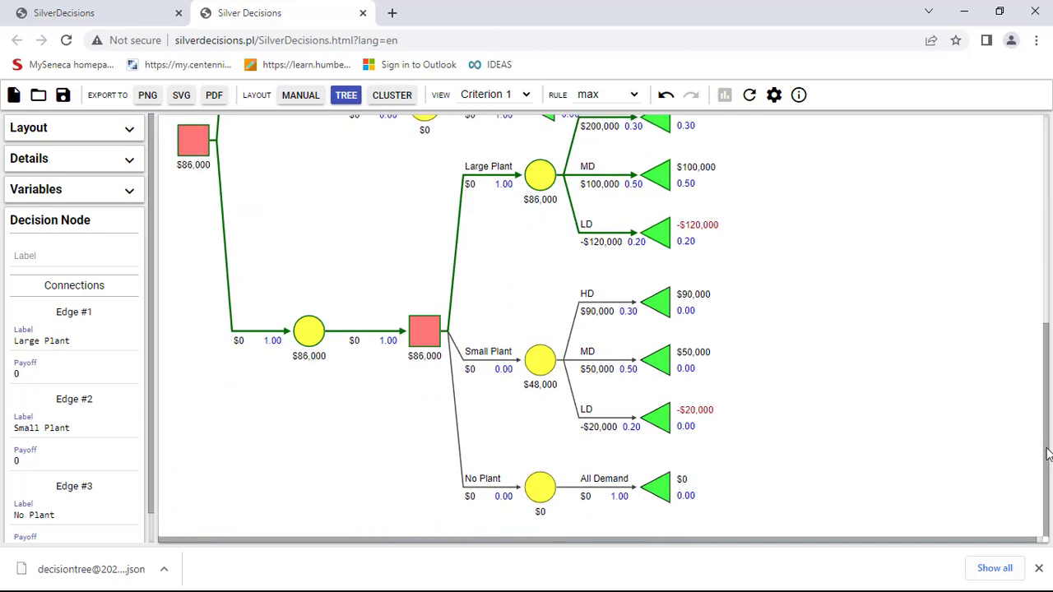
pyautogui.rightClick(314, 331)
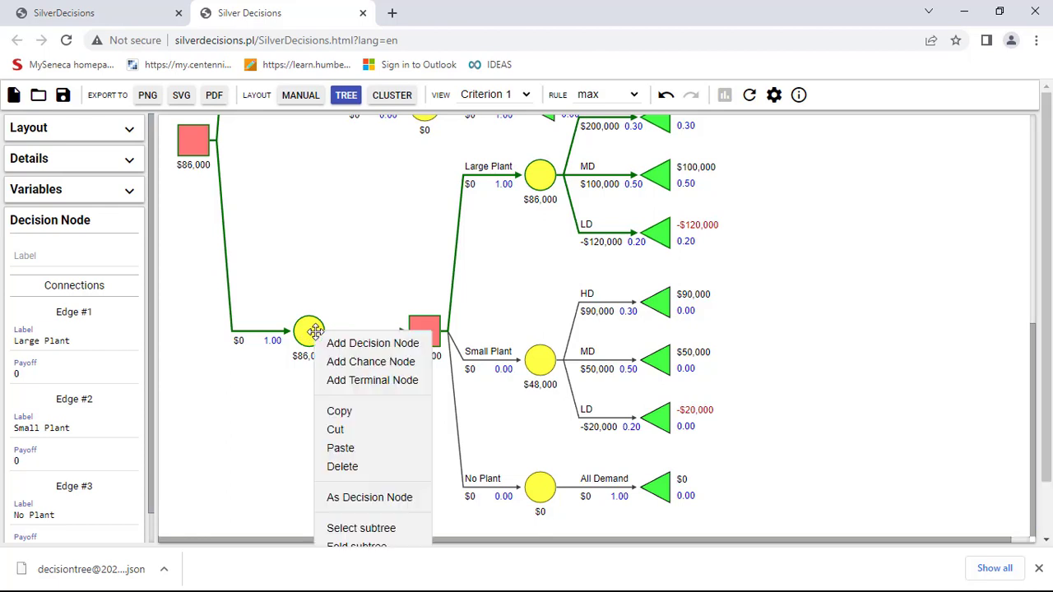
pyautogui.click(356, 446)
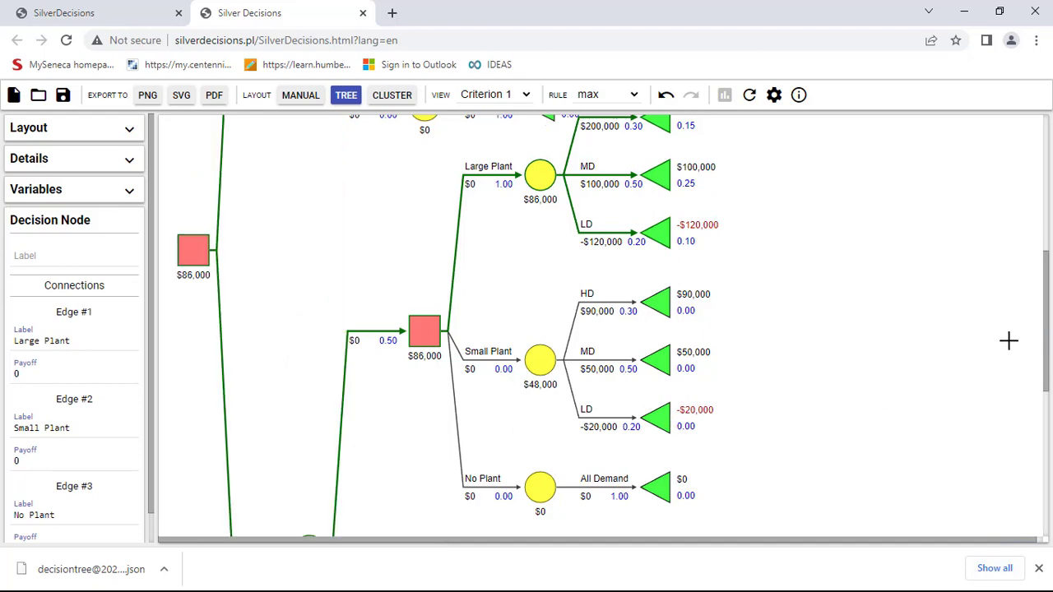
# Label the edge from the root to the upper plant decision node "No Survey".
pyautogui.moveTo(1049, 333); pyautogui.dragTo(1050, 407)
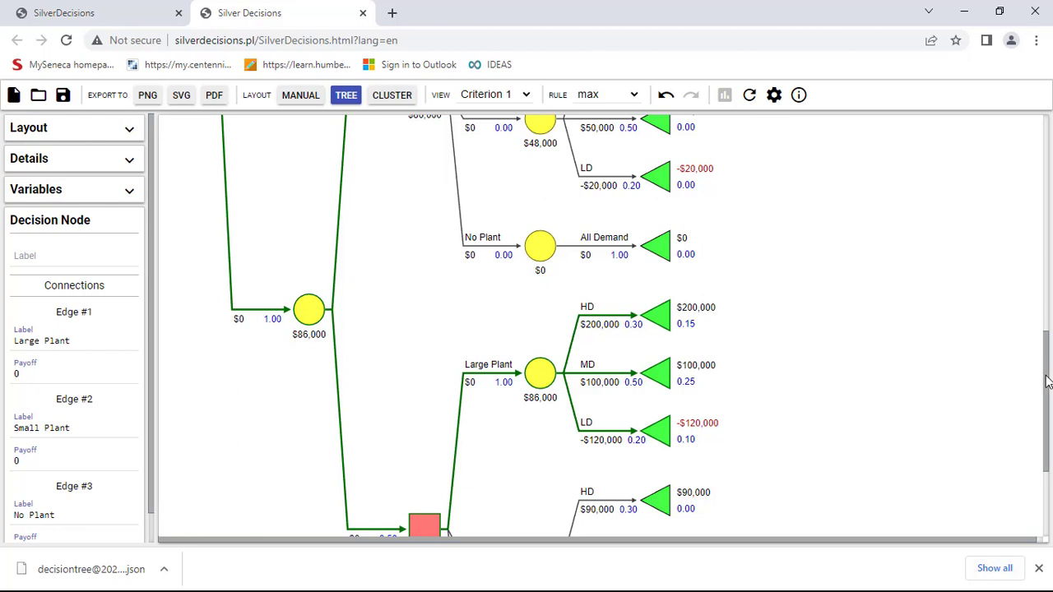
pyautogui.moveTo(1046, 381); pyautogui.dragTo(1047, 354)
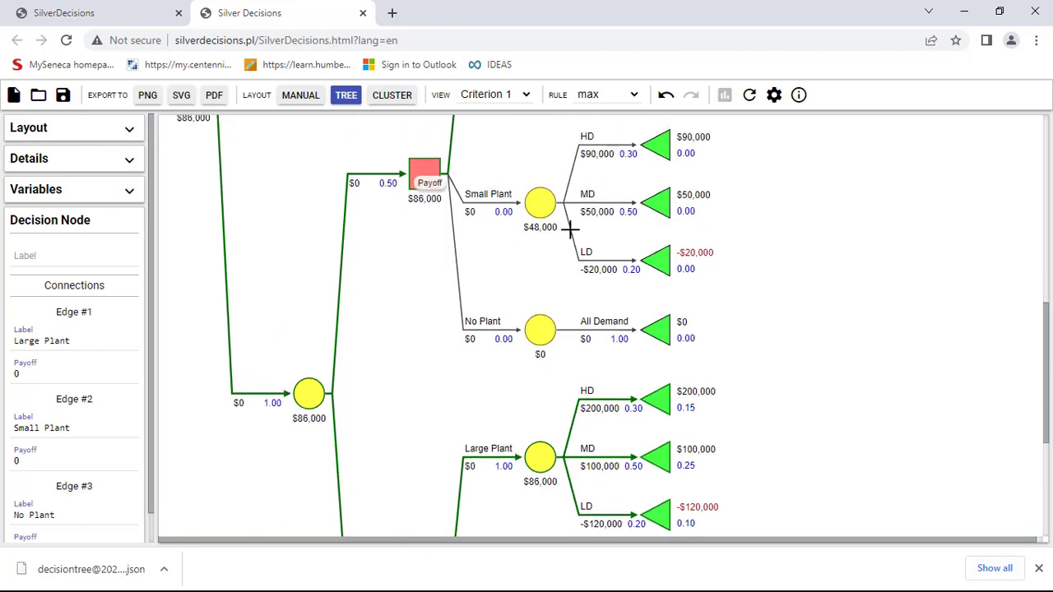
pyautogui.moveTo(1046, 333); pyautogui.dragTo(1049, 150)
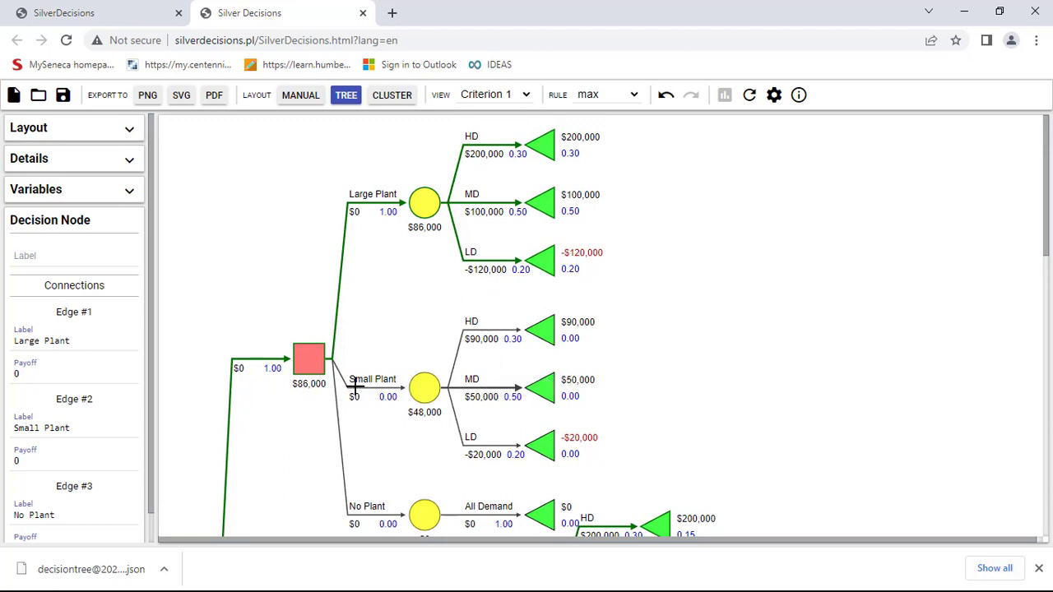
pyautogui.click(261, 366)
pyautogui.click(42, 252)
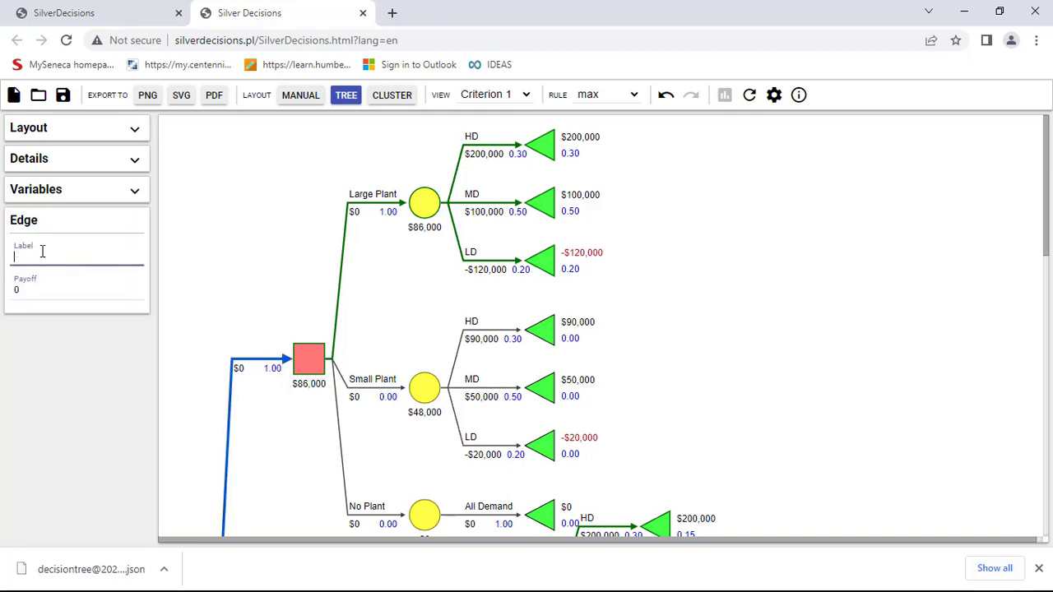
pyautogui.write('No Survey')
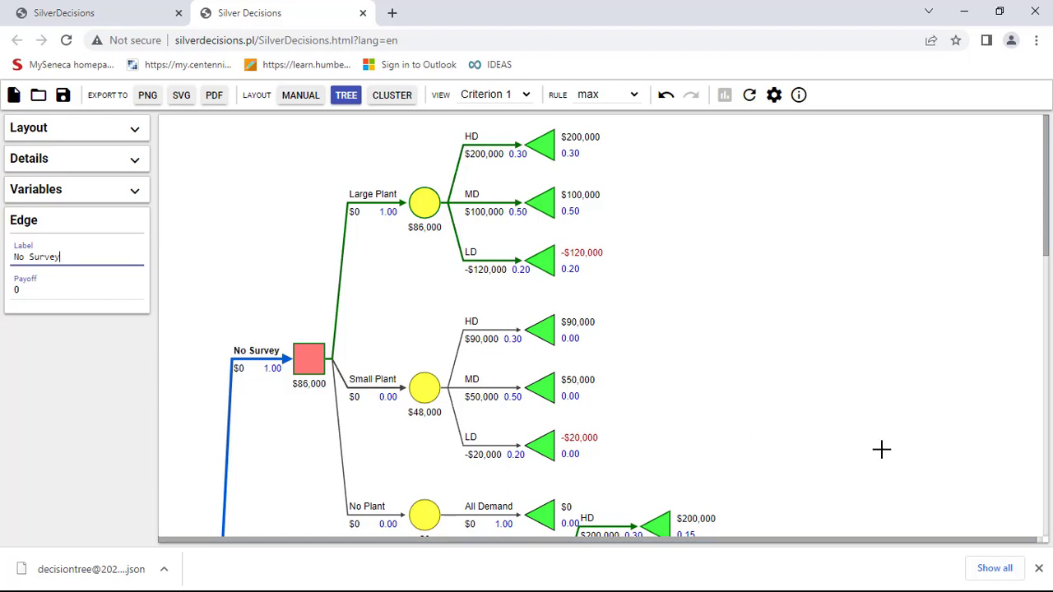
# Label the edge from the root to the chance node "Survey".
pyautogui.moveTo(1049, 197); pyautogui.dragTo(1048, 379)
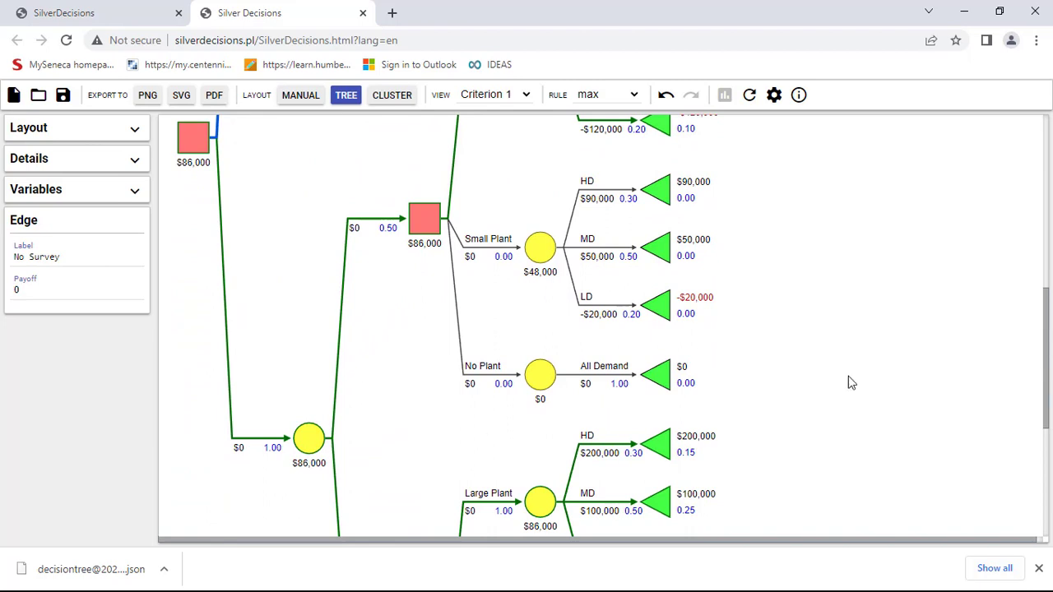
pyautogui.click(263, 442)
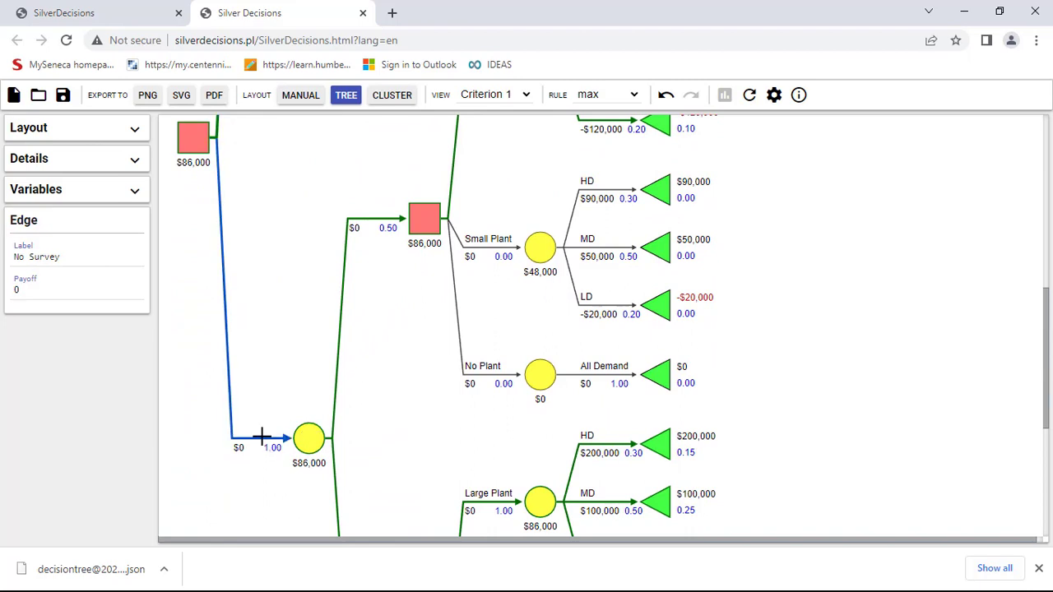
pyautogui.click(65, 255)
pyautogui.write('Survey')
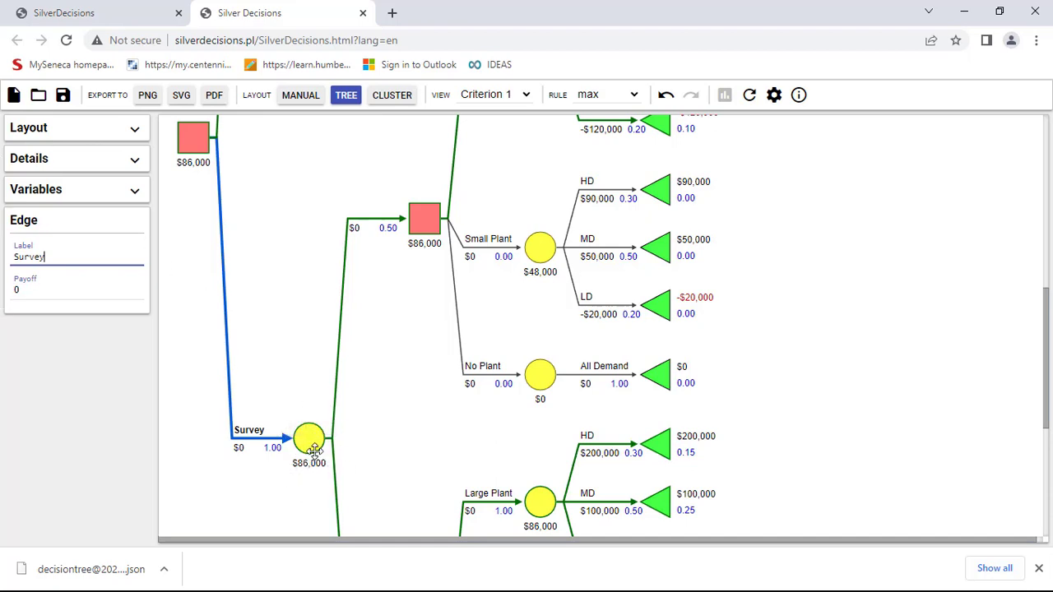
# Label the Survey chance node's upper edge "Positive" and its lower edge "Negative".
pyautogui.click(338, 374)
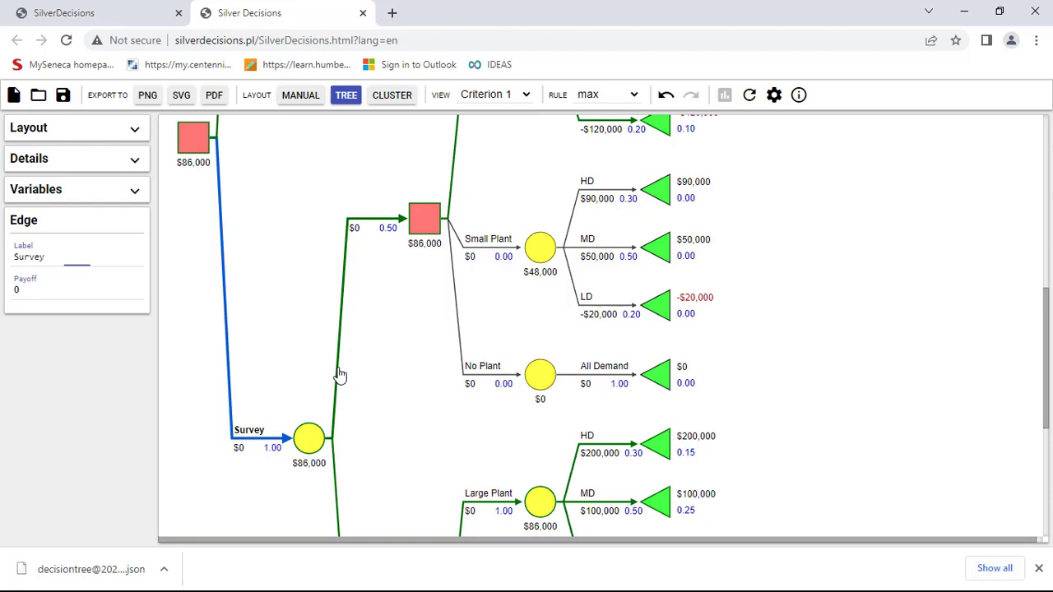
pyautogui.click(60, 254)
pyautogui.write('Positive')
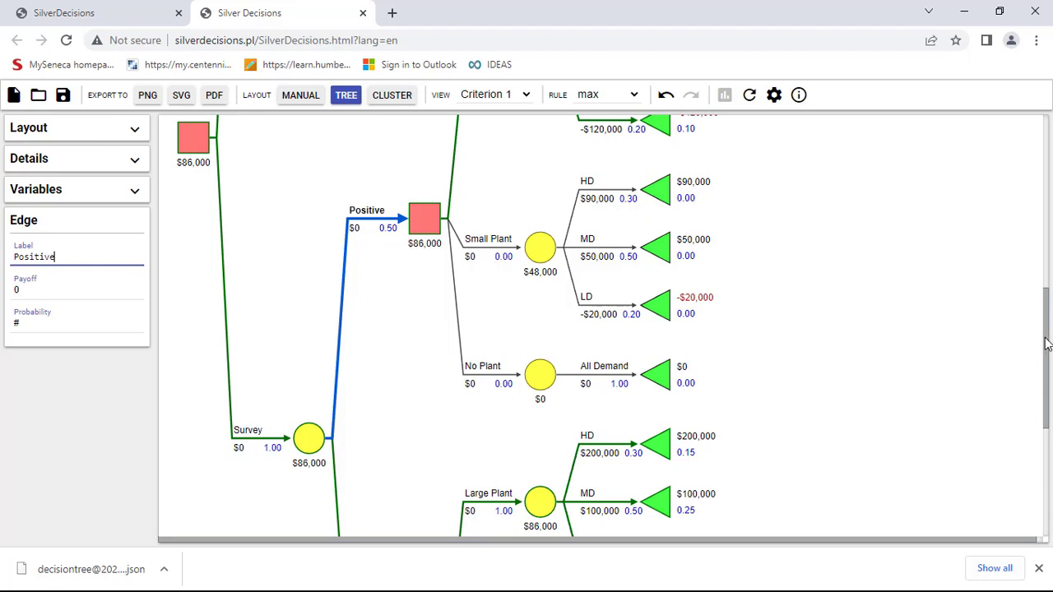
pyautogui.moveTo(1045, 343); pyautogui.dragTo(1049, 456)
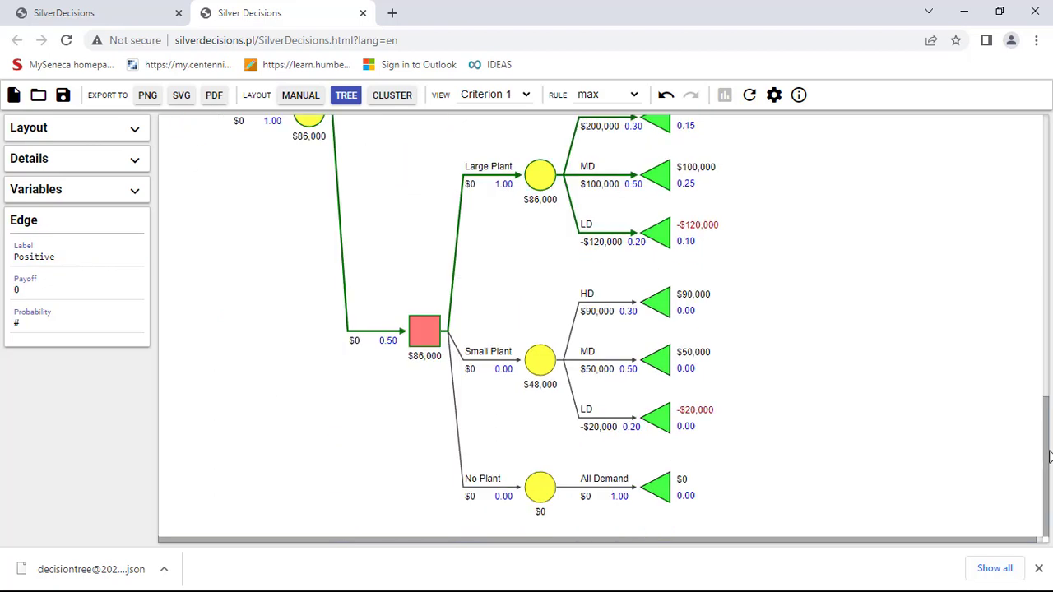
pyautogui.click(348, 305)
pyautogui.click(37, 254)
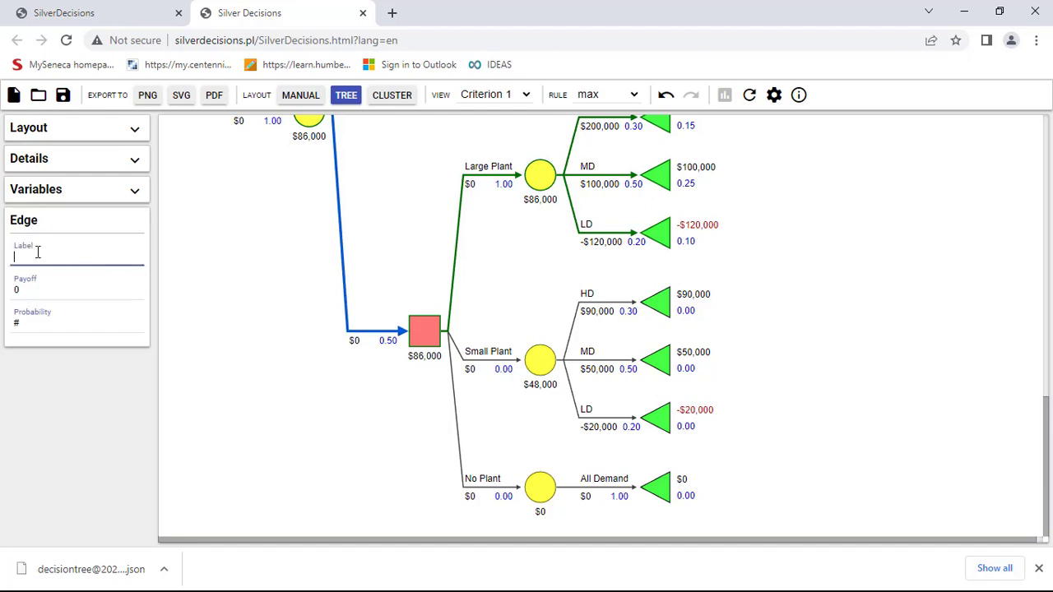
pyautogui.write('Negative')
pyautogui.moveTo(1046, 447); pyautogui.dragTo(1041, 286)
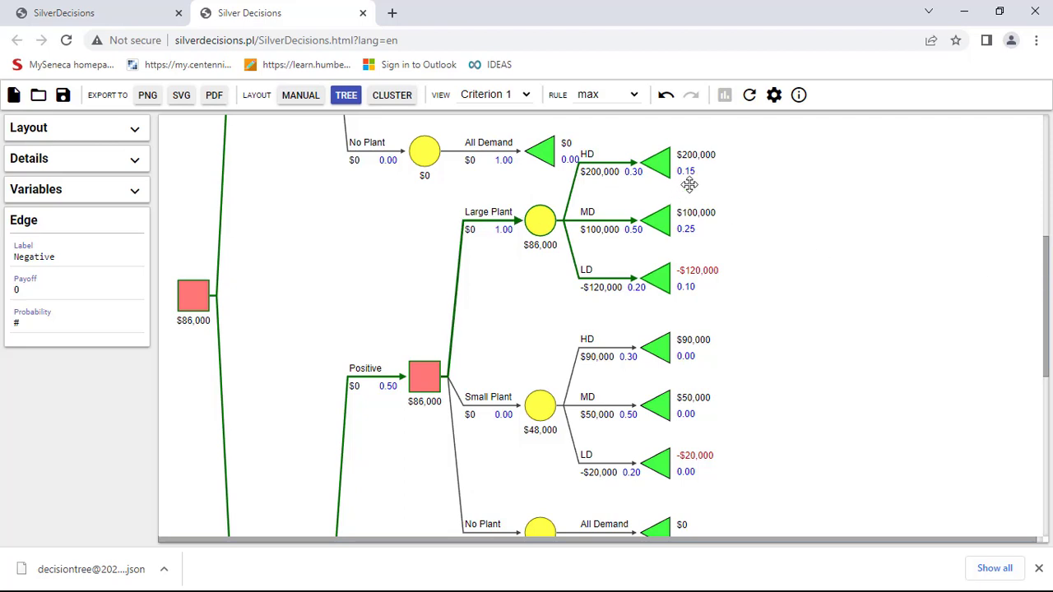
pyautogui.click(617, 165)
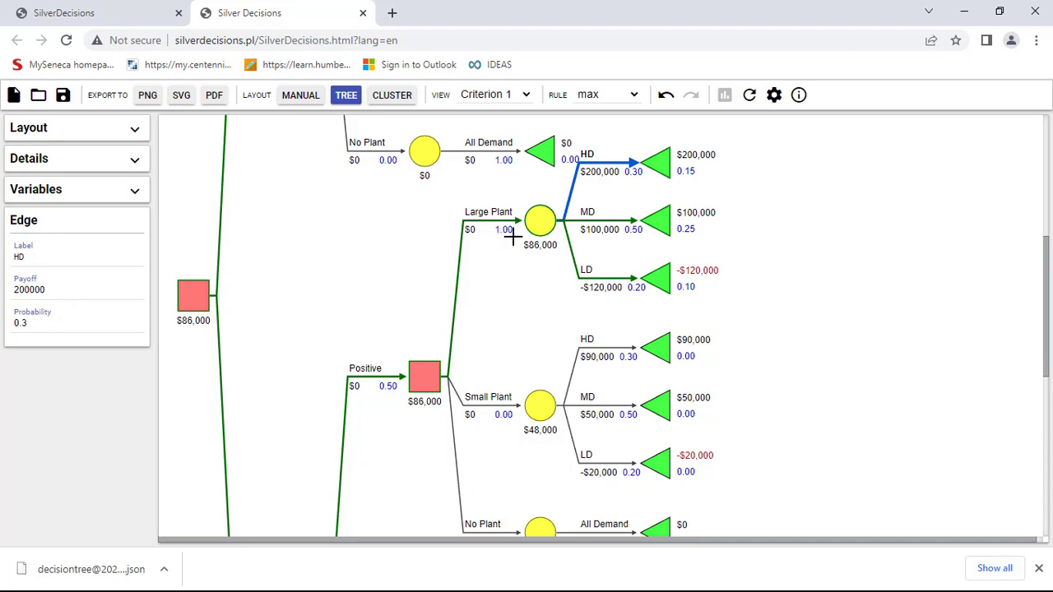
pyautogui.click(53, 286)
pyautogui.moveTo(1, 302); pyautogui.dragTo(2, 302)
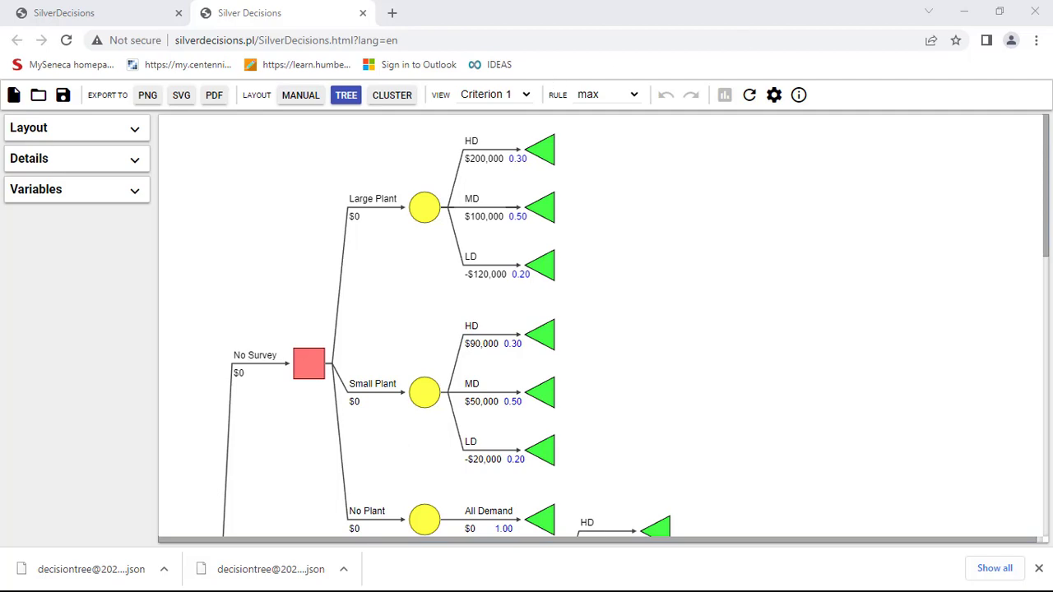
# Set the probability of the HD edge under Large Plant in the Positive branch to 0.509.
pyautogui.moveTo(1047, 240); pyautogui.dragTo(1048, 339)
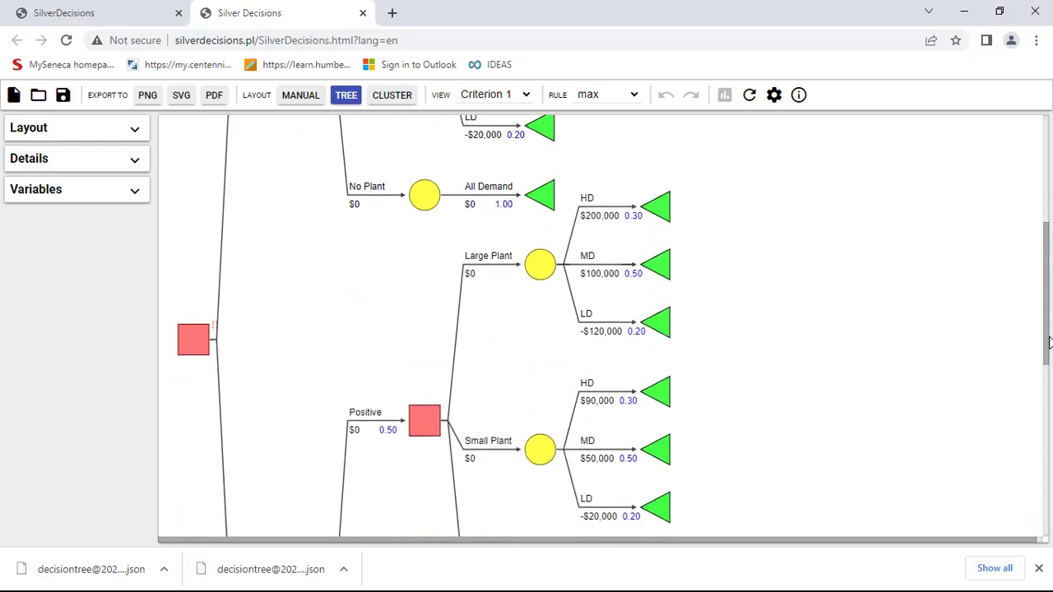
pyautogui.click(636, 224)
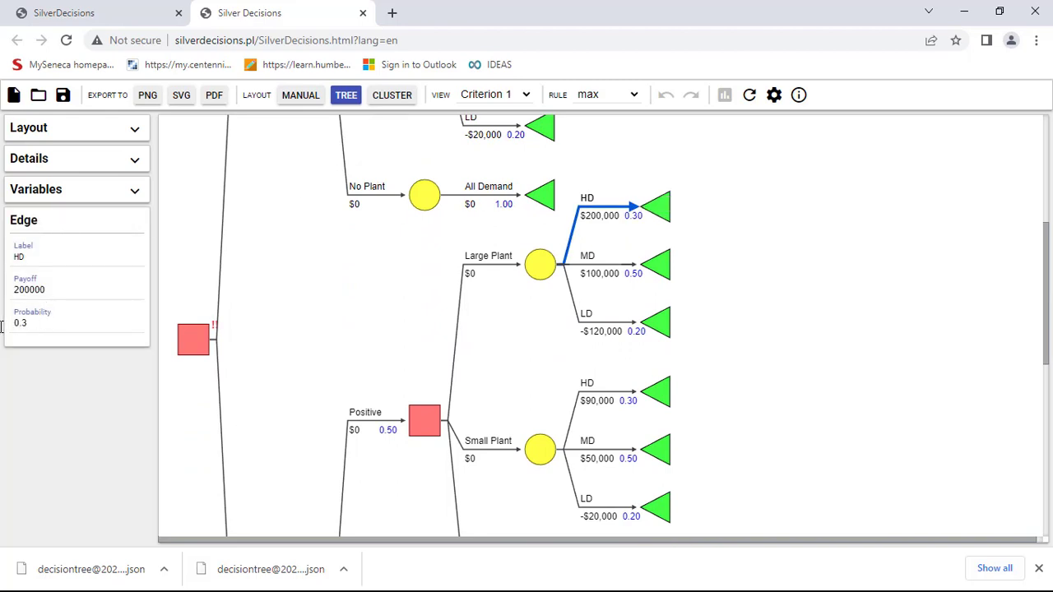
pyautogui.doubleClick(34, 324)
pyautogui.click(65, 329)
pyautogui.press('BackSpace')
pyautogui.press('BackSpace')
pyautogui.press('BackSpace')
pyautogui.write('0.509')
# Set the probability of the MD edge under Large Plant in the Positive branch to 0.468.
pyautogui.click(618, 264)
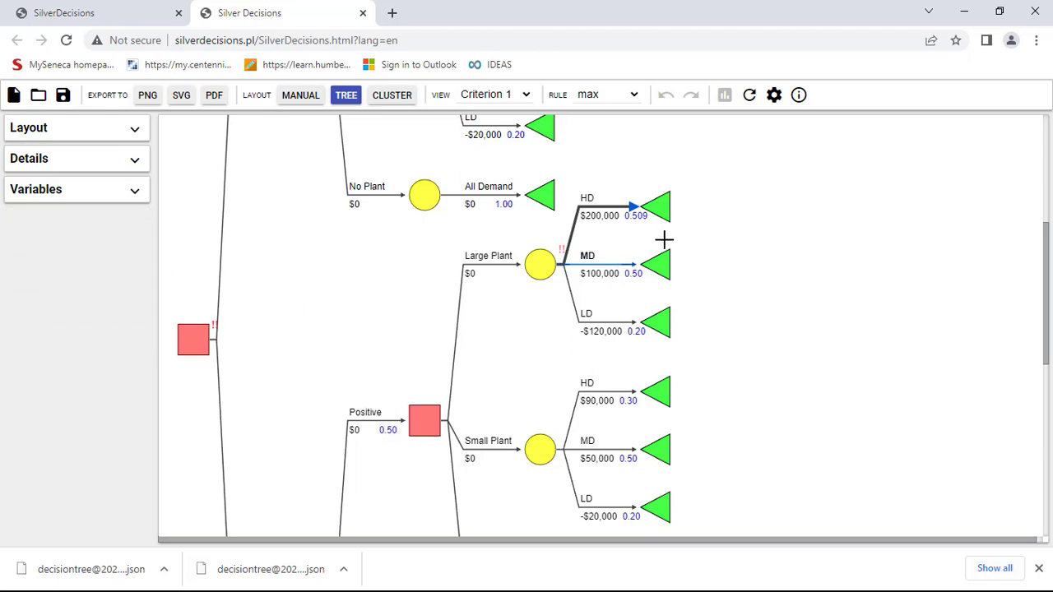
pyautogui.click(608, 265)
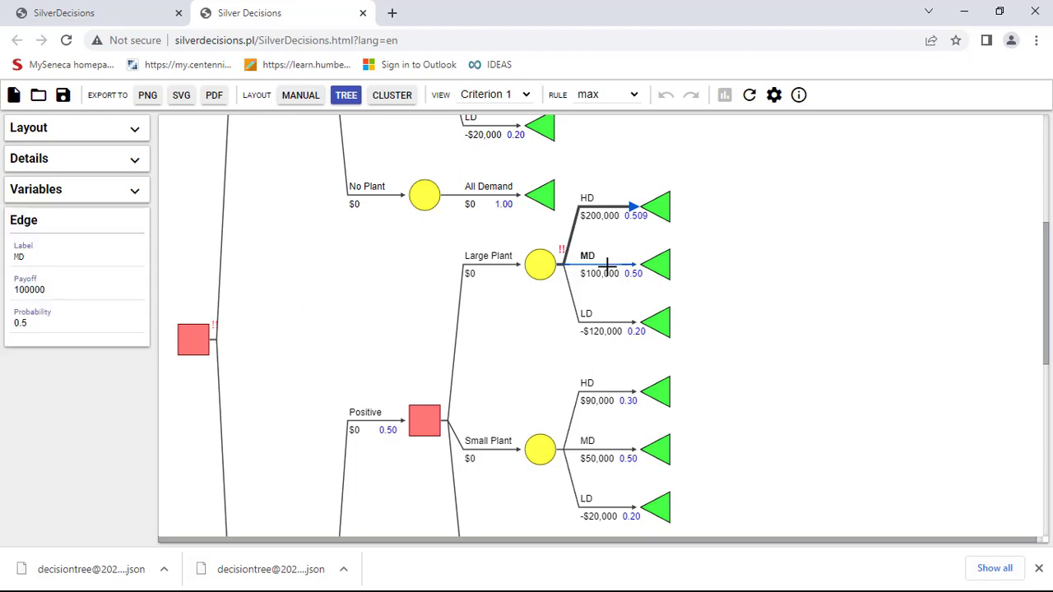
pyautogui.click(48, 323)
pyautogui.press('BackSpace')
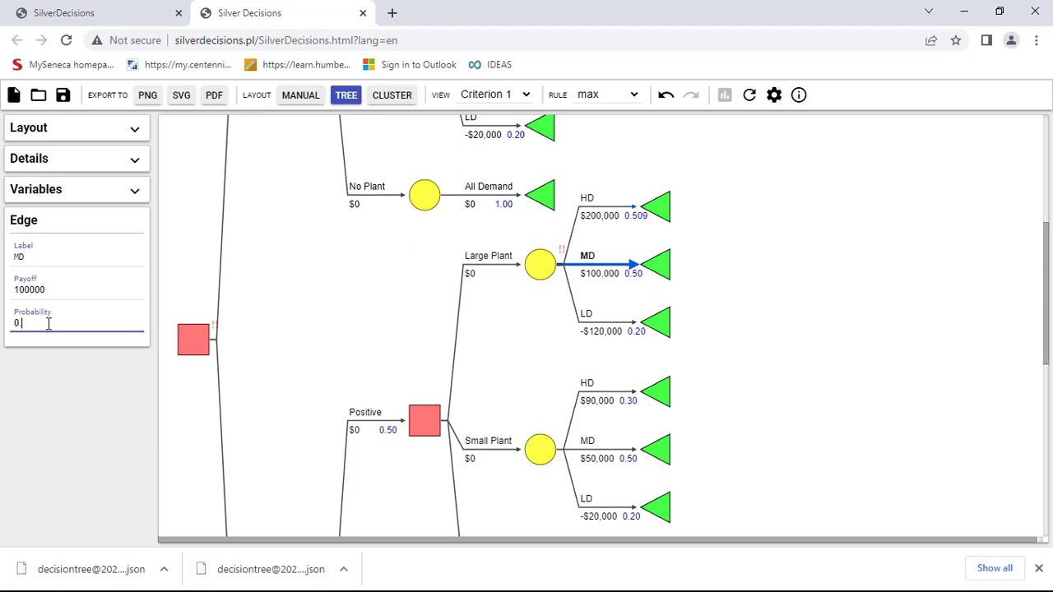
pyautogui.write('468')
# Set the probability of the LD edge under Large Plant in the Positive branch to 0.023.
pyautogui.click(612, 331)
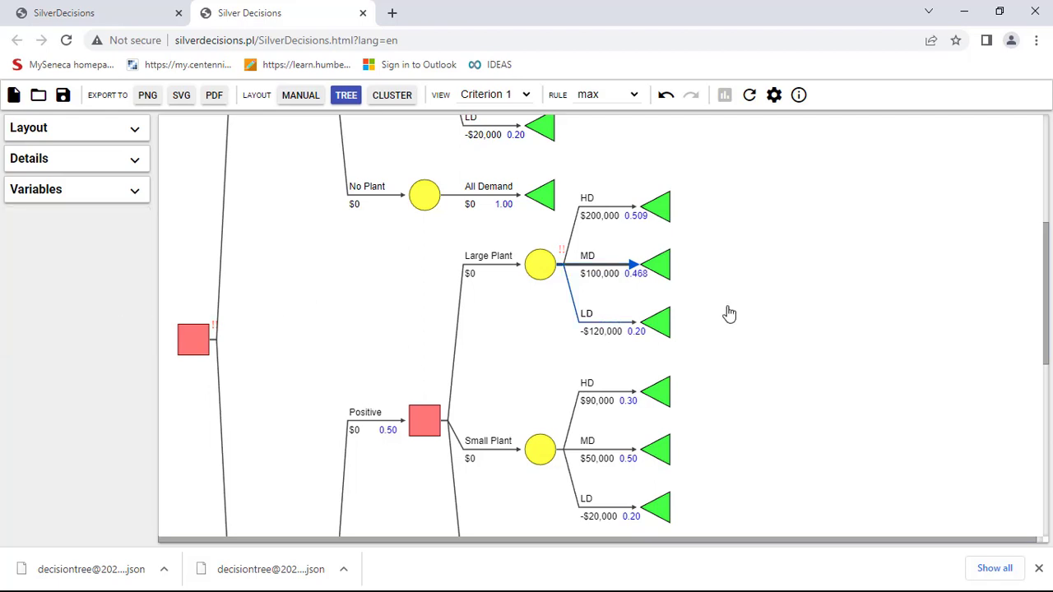
pyautogui.click(608, 322)
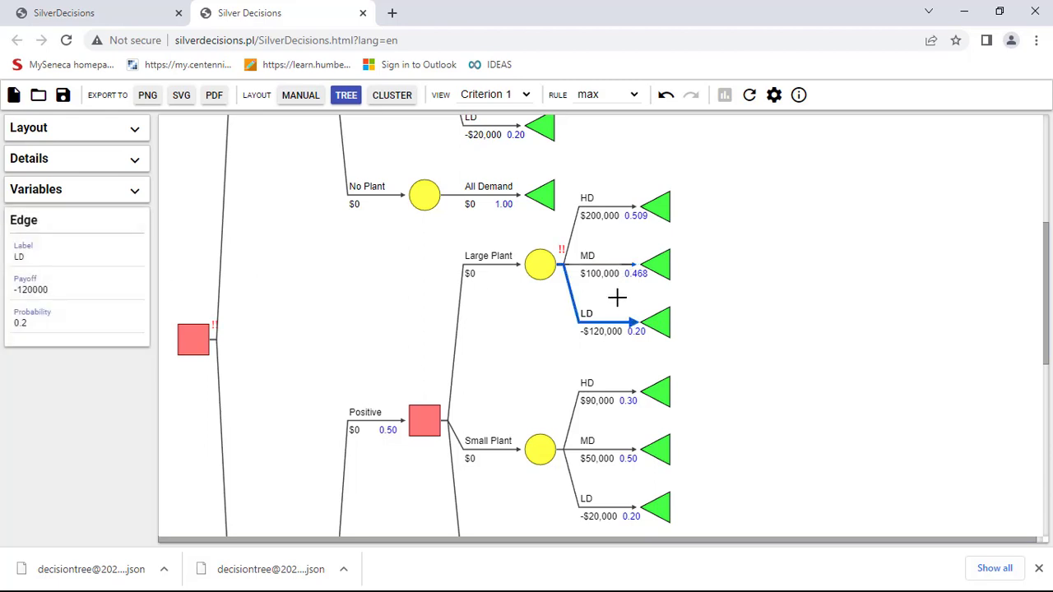
pyautogui.click(74, 325)
pyautogui.press('BackSpace')
pyautogui.write('023')
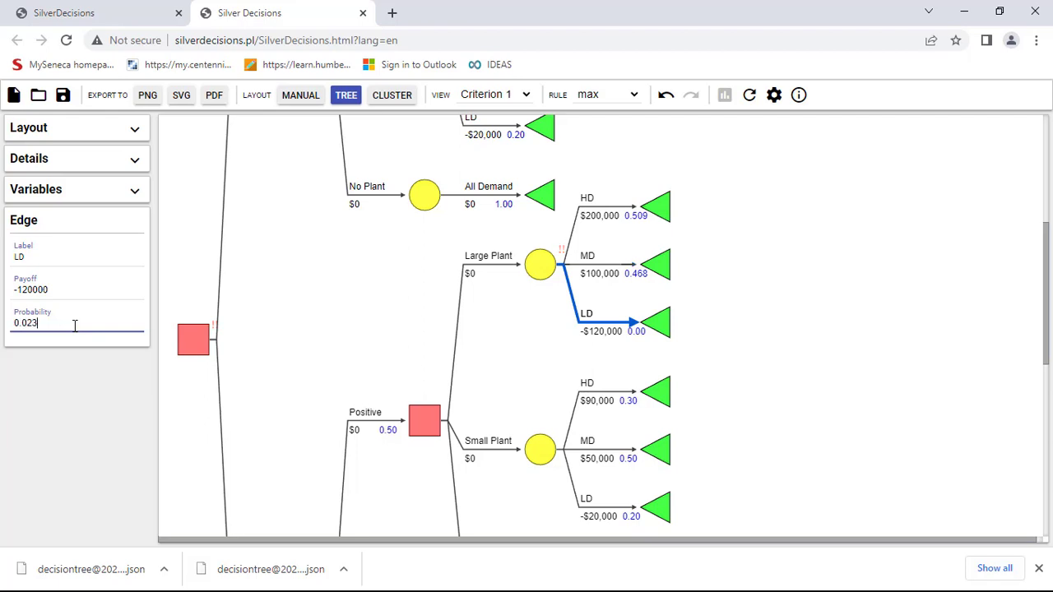
# Set the probability of the HD edge under Small Plant in the Positive branch to 0.509.
pyautogui.click(617, 398)
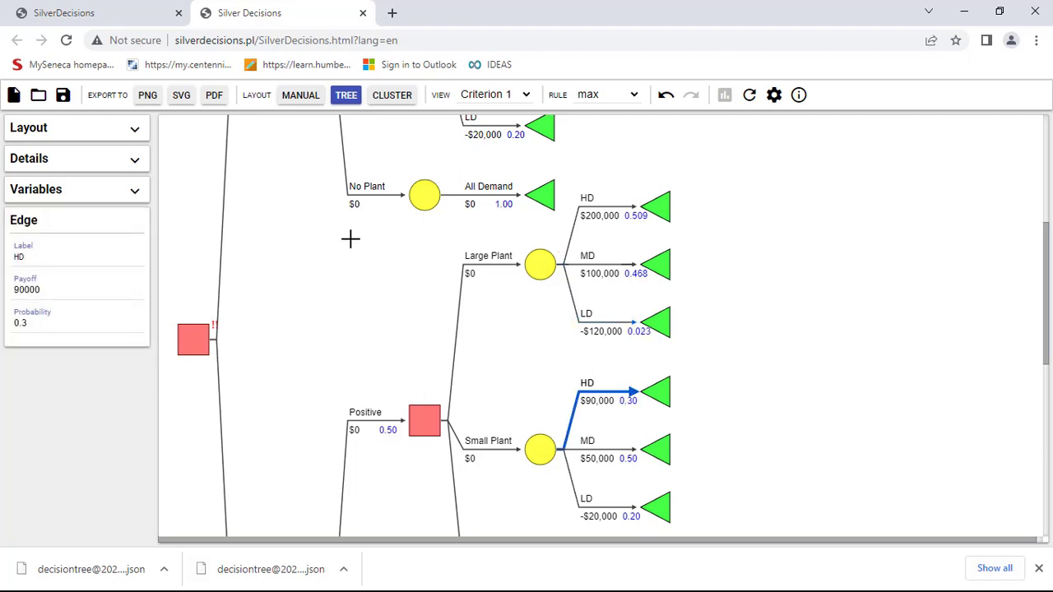
pyautogui.click(29, 323)
pyautogui.press('BackSpace')
pyautogui.write('509')
# Set the probabilities under Small Plant in the Positive branch to 0.468 for the MD edge and 0.023 for the LD edge.
pyautogui.click(617, 448)
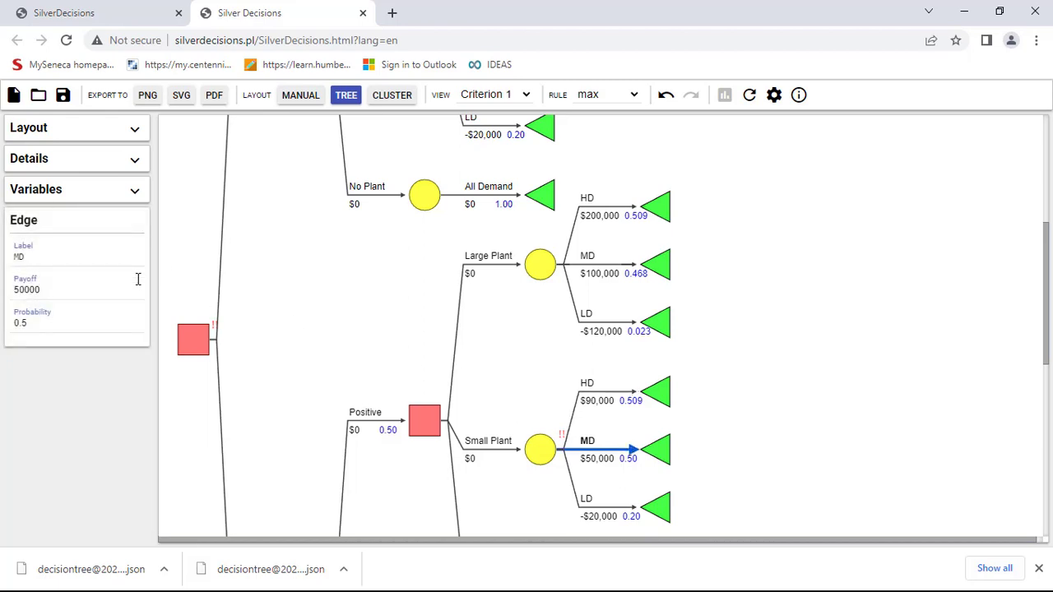
pyautogui.click(36, 322)
pyautogui.press('BackSpace')
pyautogui.write('468')
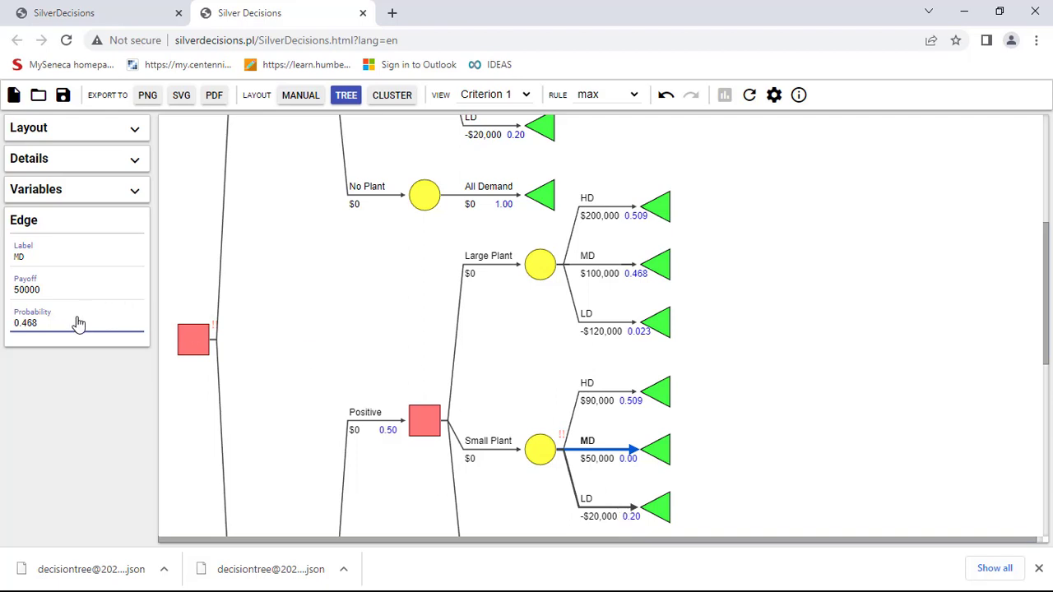
pyautogui.press('Tab')
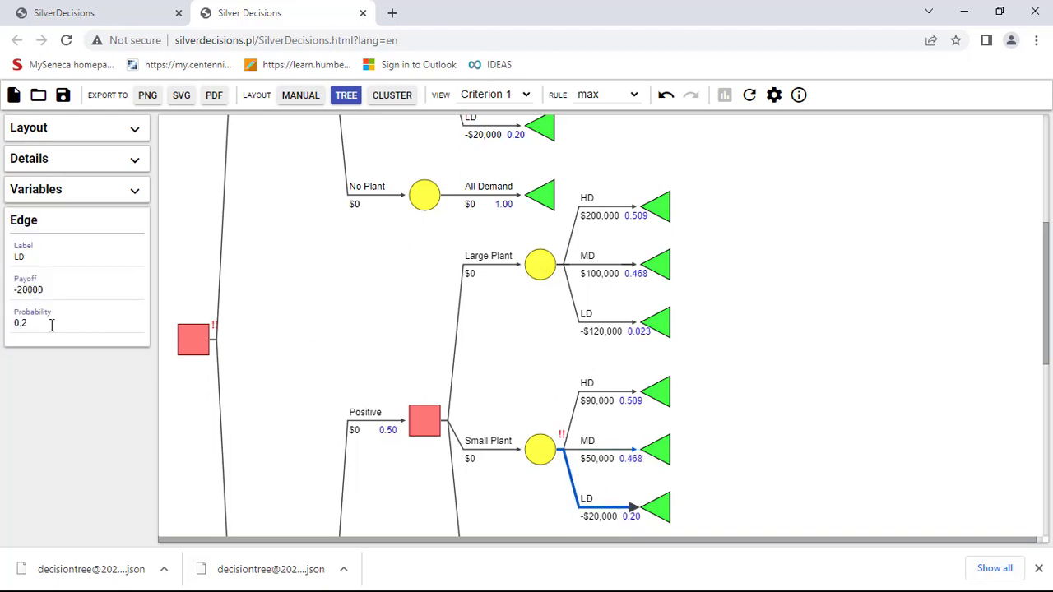
pyautogui.click(51, 325)
pyautogui.press('BackSpace')
pyautogui.write('023')
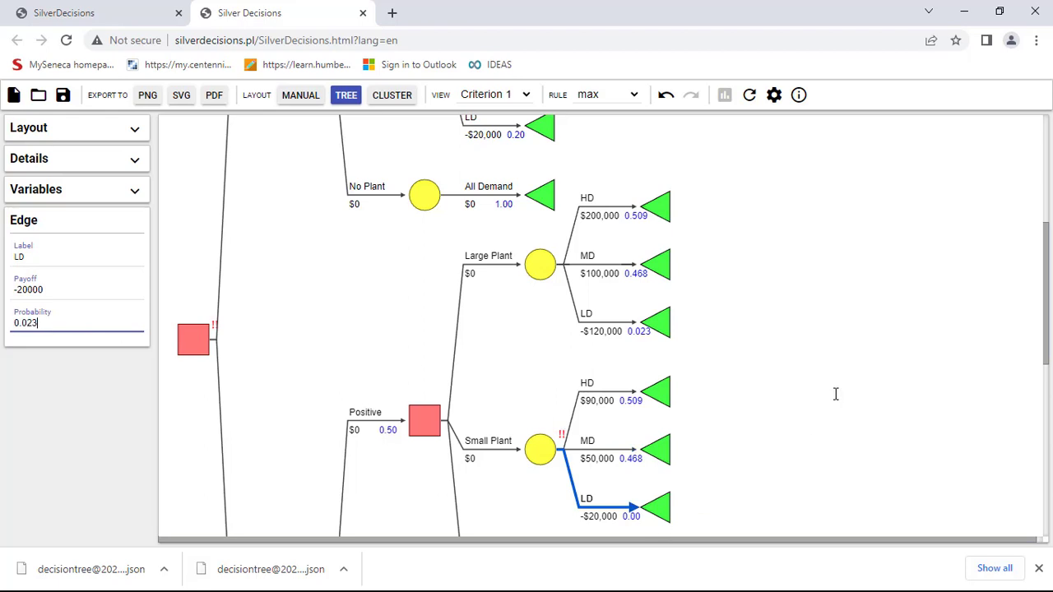
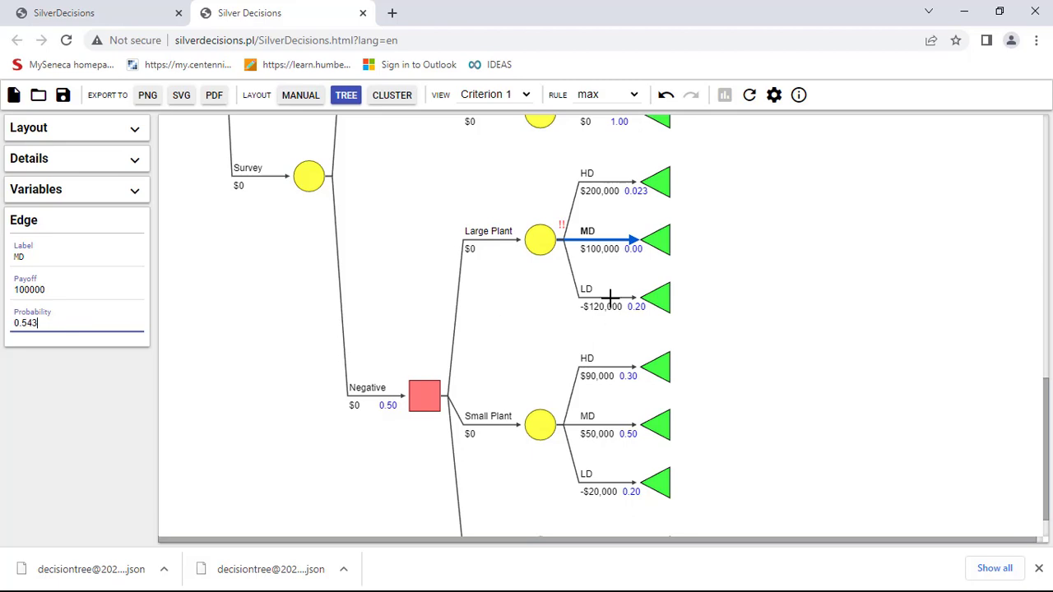
# Set the probability of the LD edge under Large Plant in the Negative branch to 0.434.
pyautogui.click(610, 297)
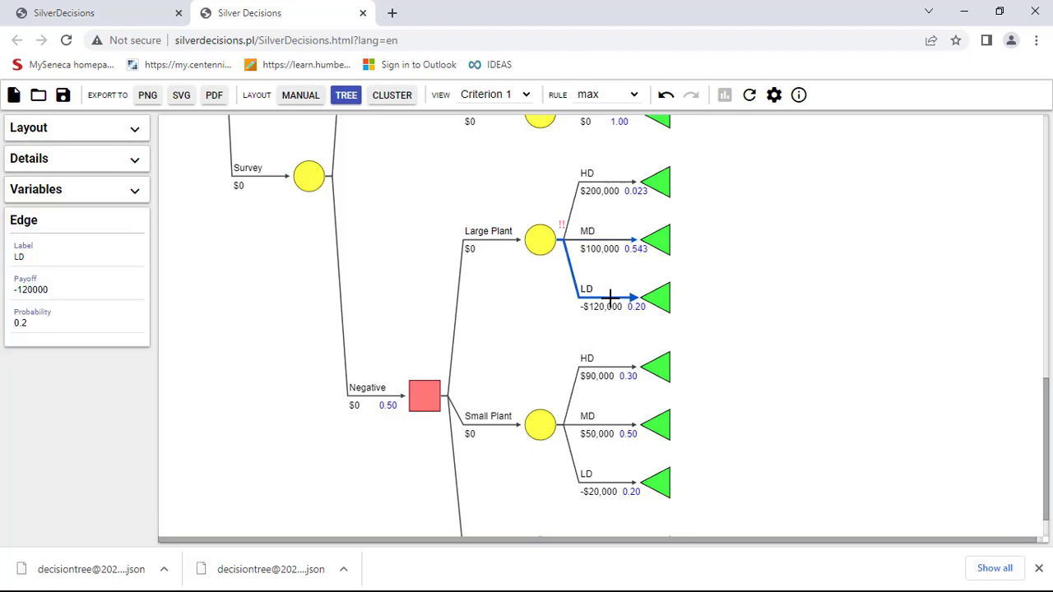
pyautogui.click(93, 325)
pyautogui.press('BackSpace')
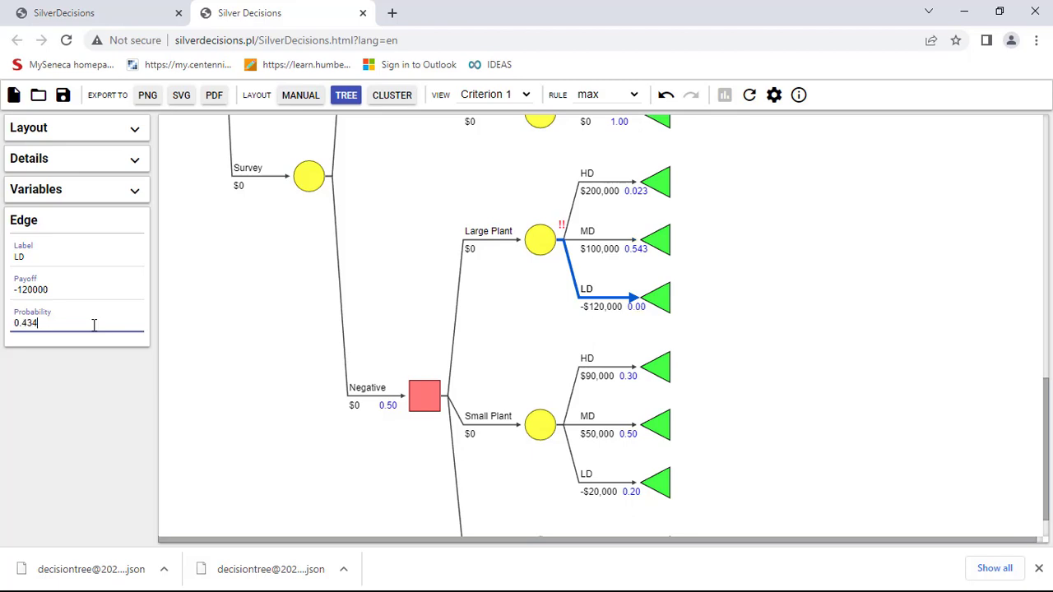
# Set the probability of the HD edge under Small Plant in the Negative branch to 0.023.
pyautogui.click(623, 365)
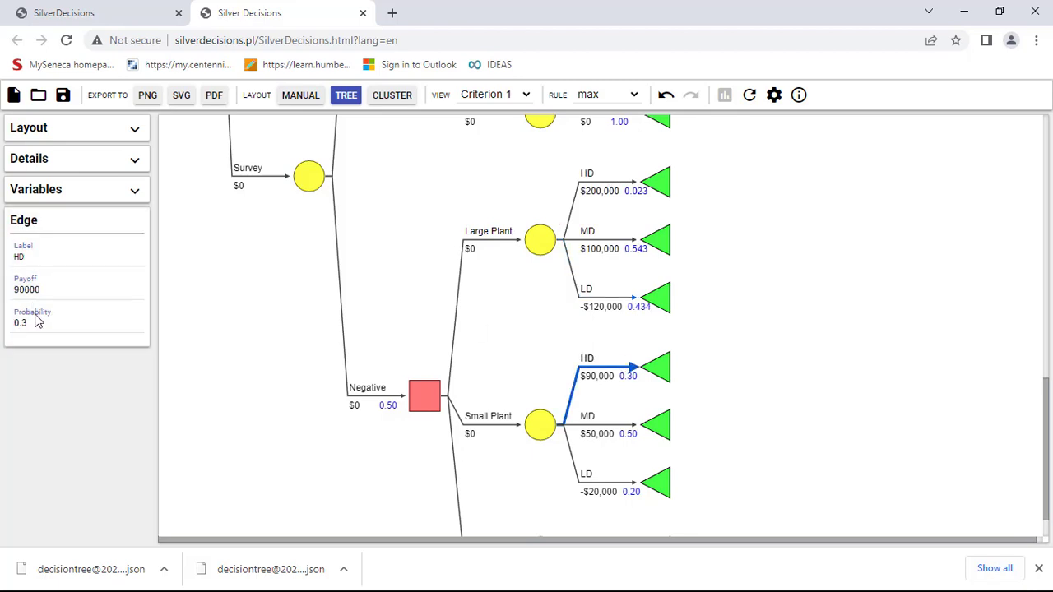
pyautogui.press('BackSpace')
pyautogui.write('23')
pyautogui.press('BackSpace')
pyautogui.press('BackSpace')
pyautogui.write('023')
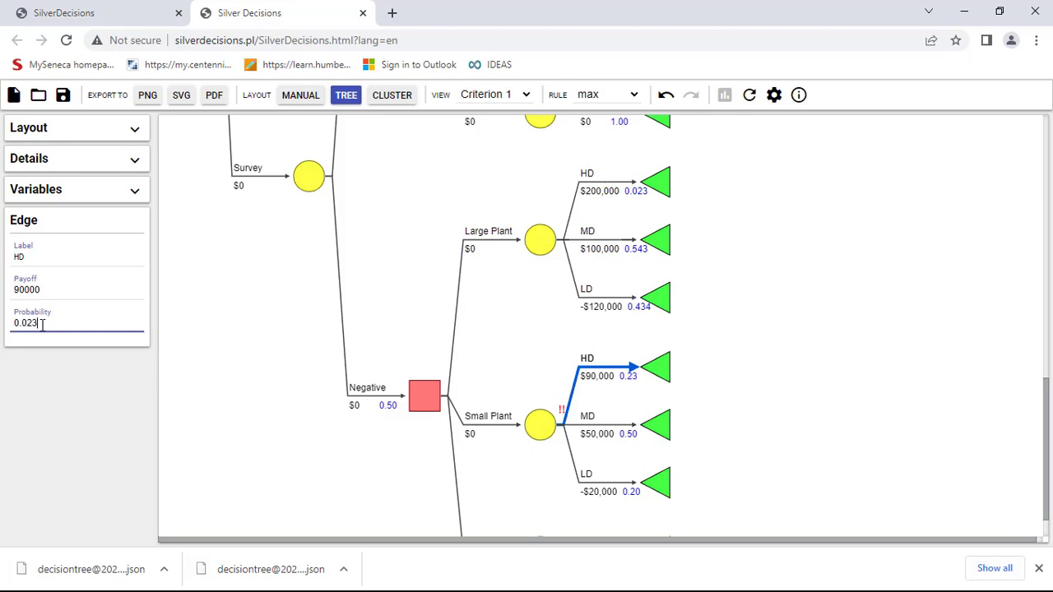
# Set the probabilities under Small Plant in the Negative branch to 0.543 for the MD edge and 0.434 for the LD edge.
pyautogui.click(612, 426)
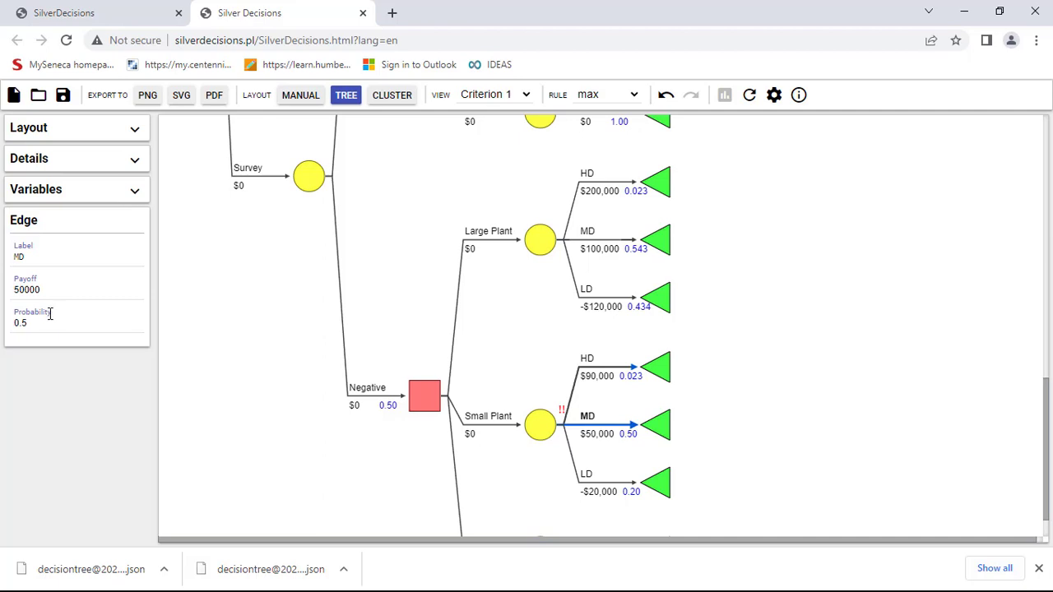
pyautogui.click(43, 328)
pyautogui.write('43')
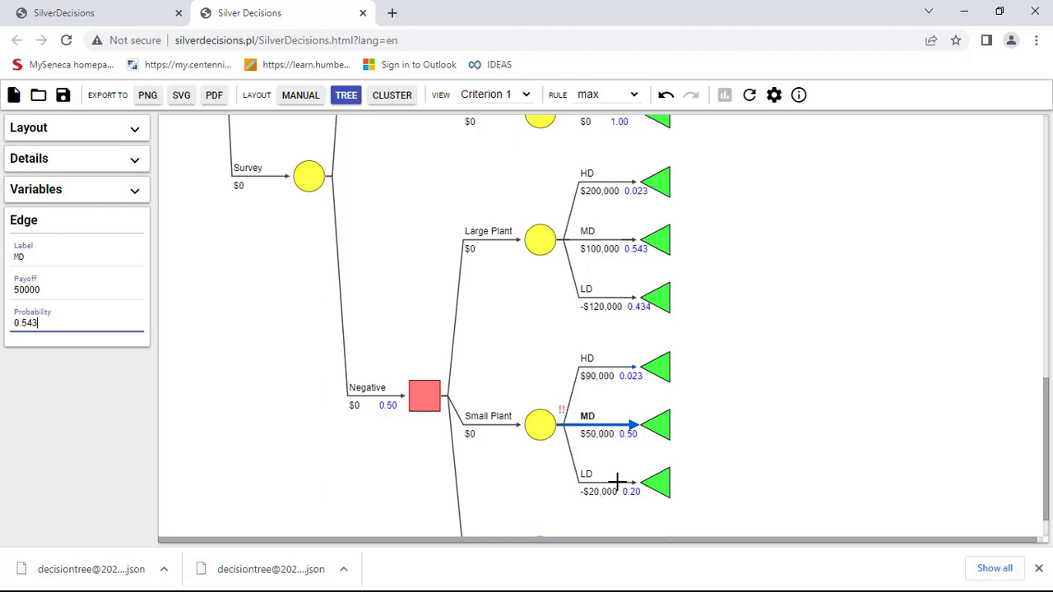
pyautogui.click(76, 327)
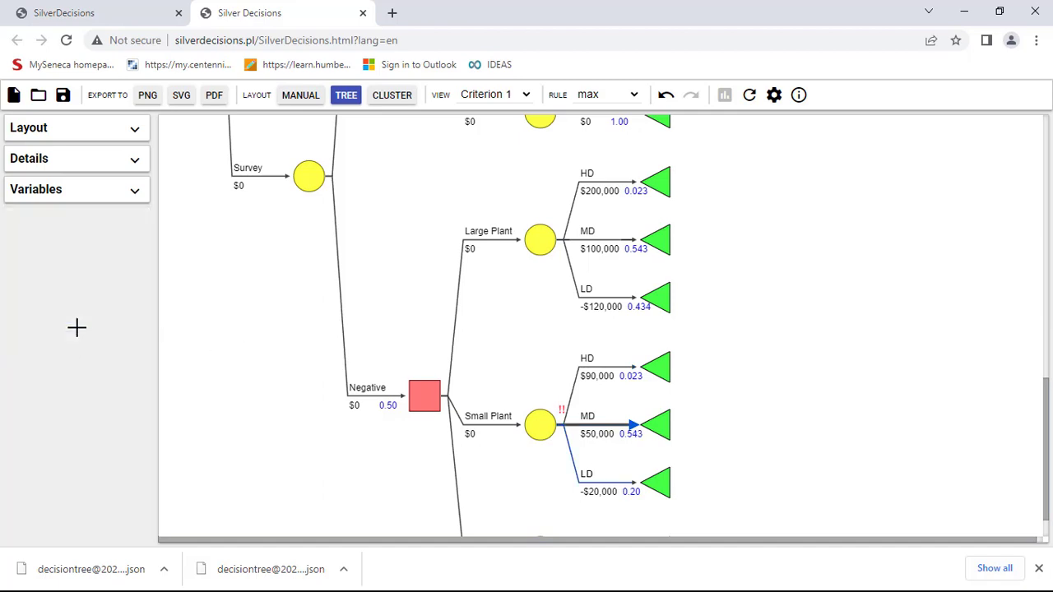
pyautogui.click(69, 328)
pyautogui.press('BackSpace')
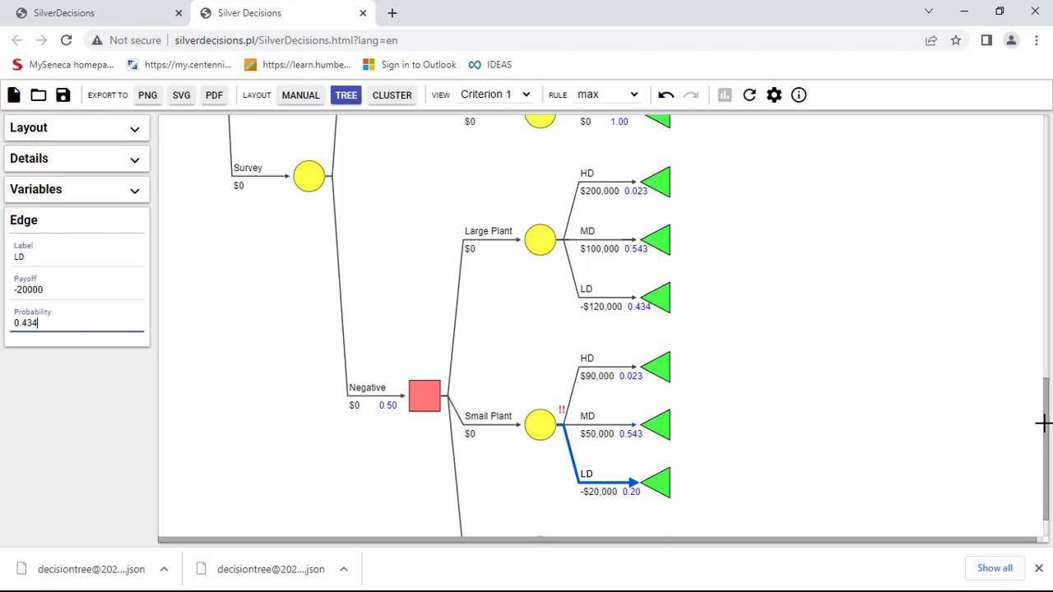
# Set the payoff of the Survey edge to -4000.
pyautogui.moveTo(1043, 423); pyautogui.dragTo(1050, 301)
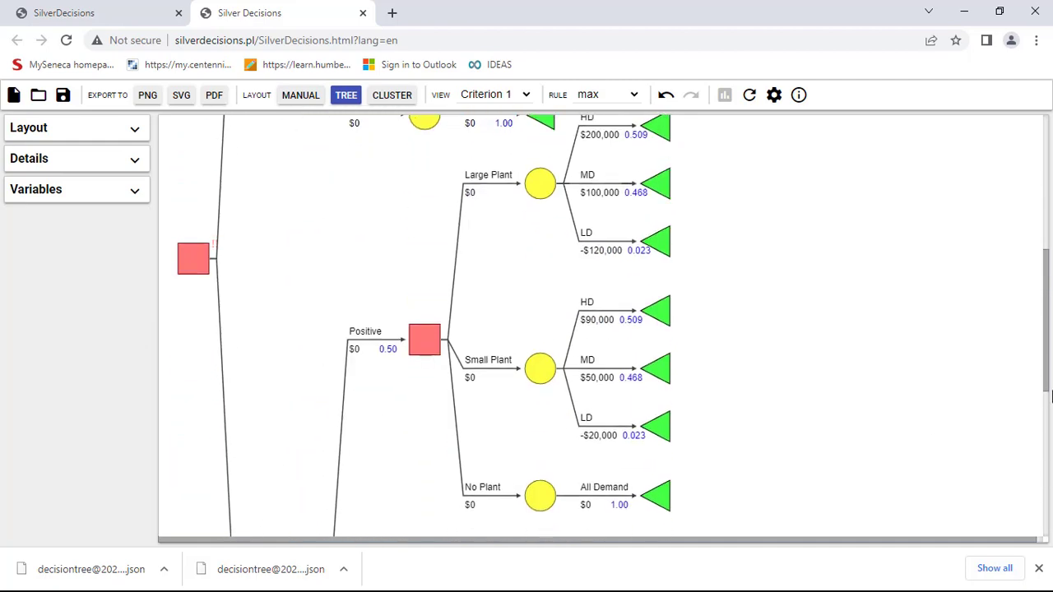
pyautogui.click(1049, 470)
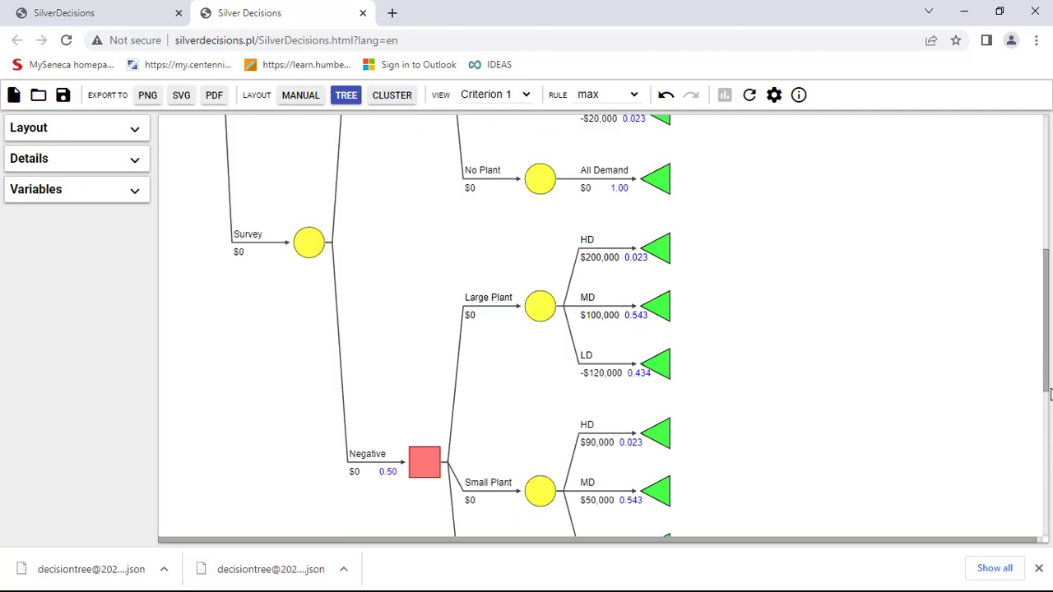
pyautogui.click(1048, 457)
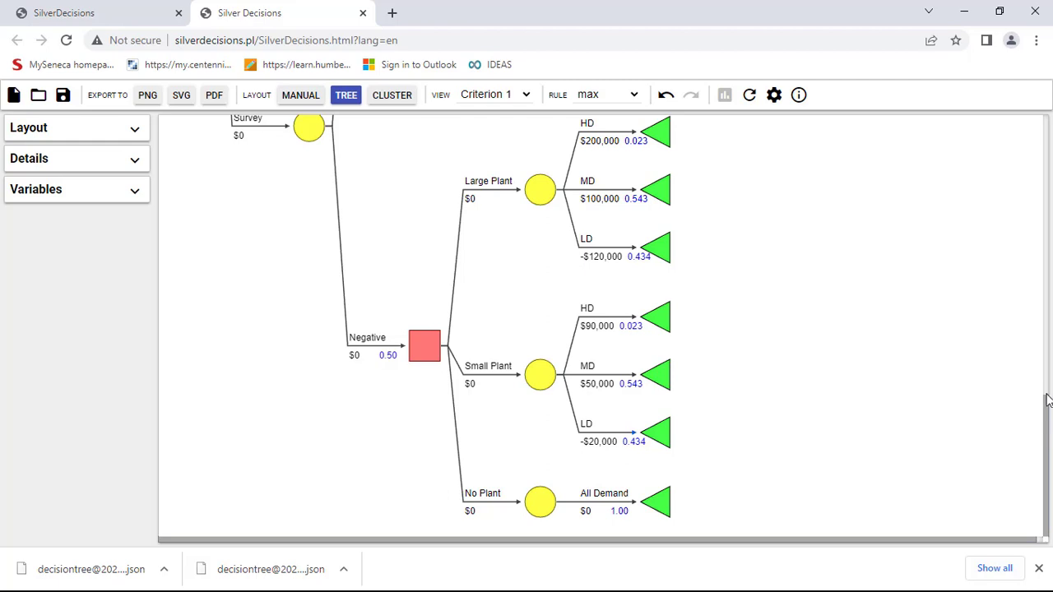
pyautogui.scroll(2, 1049, 432)
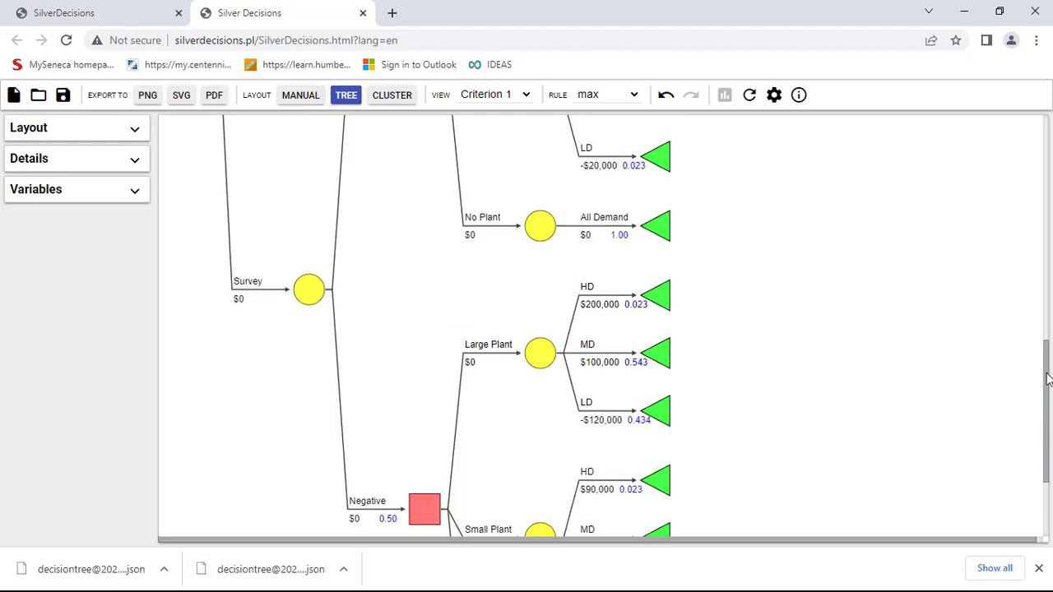
pyautogui.click(256, 296)
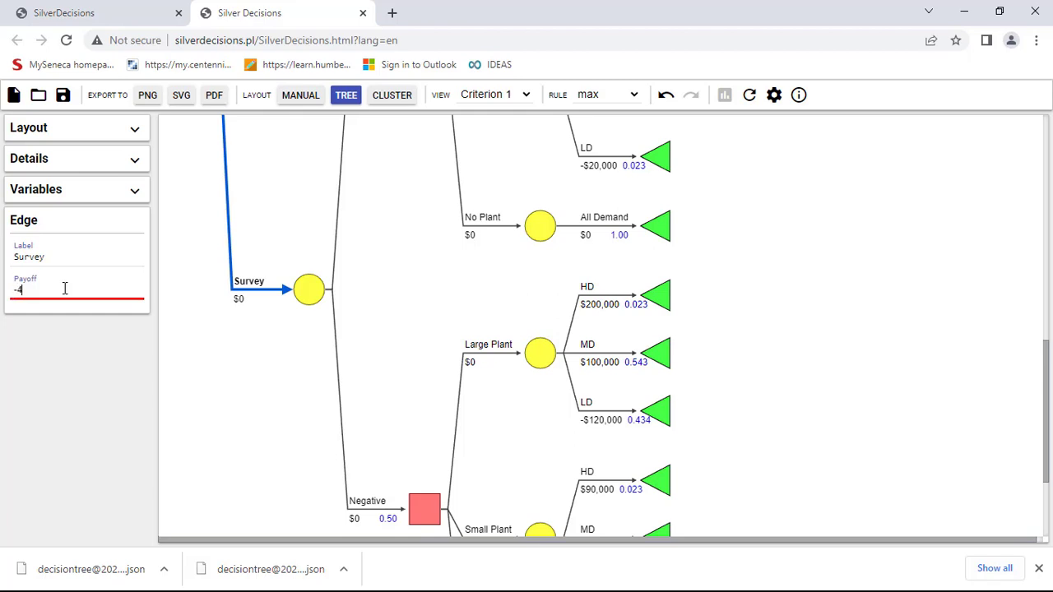
pyautogui.write('-400')
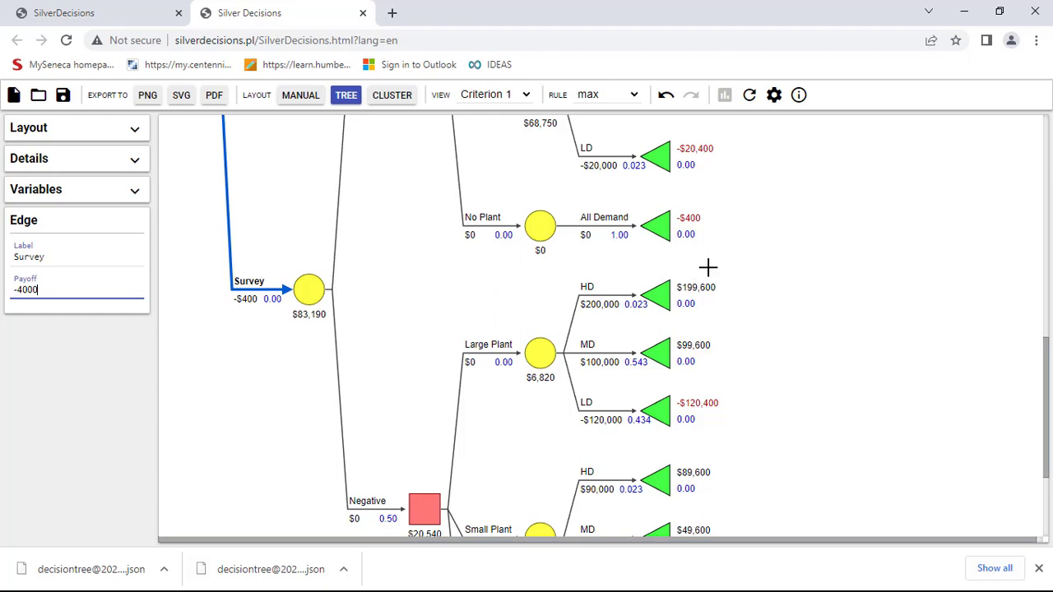
pyautogui.write('0')
pyautogui.click(971, 372)
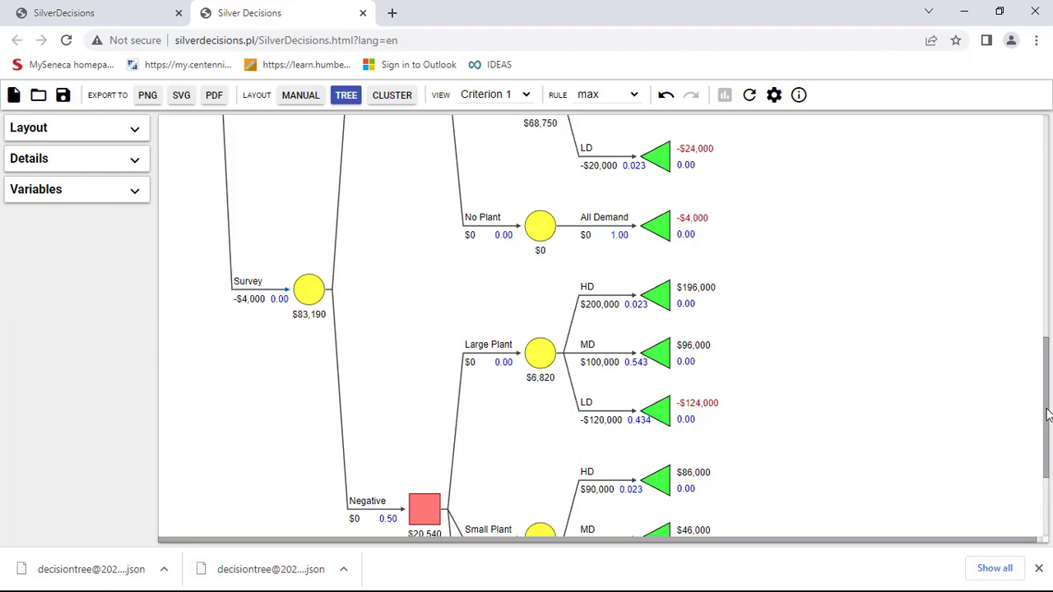
# Examine the expected values and the optimal path across the No Survey, Positive and Negative branches of the tree.
pyautogui.moveTo(1047, 416); pyautogui.dragTo(1048, 208)
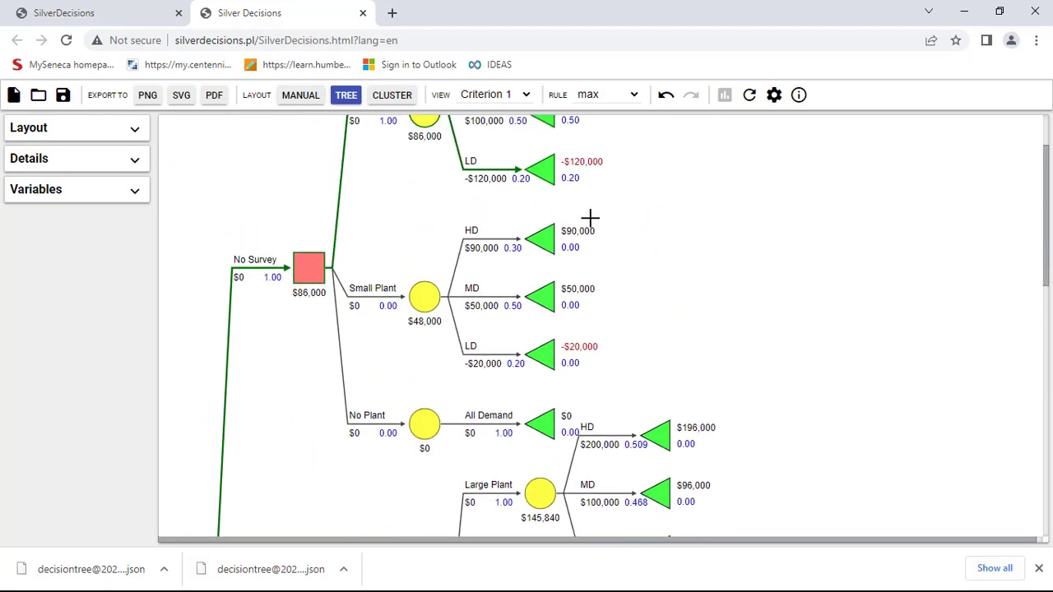
pyautogui.moveTo(1042, 157); pyautogui.dragTo(1047, 117)
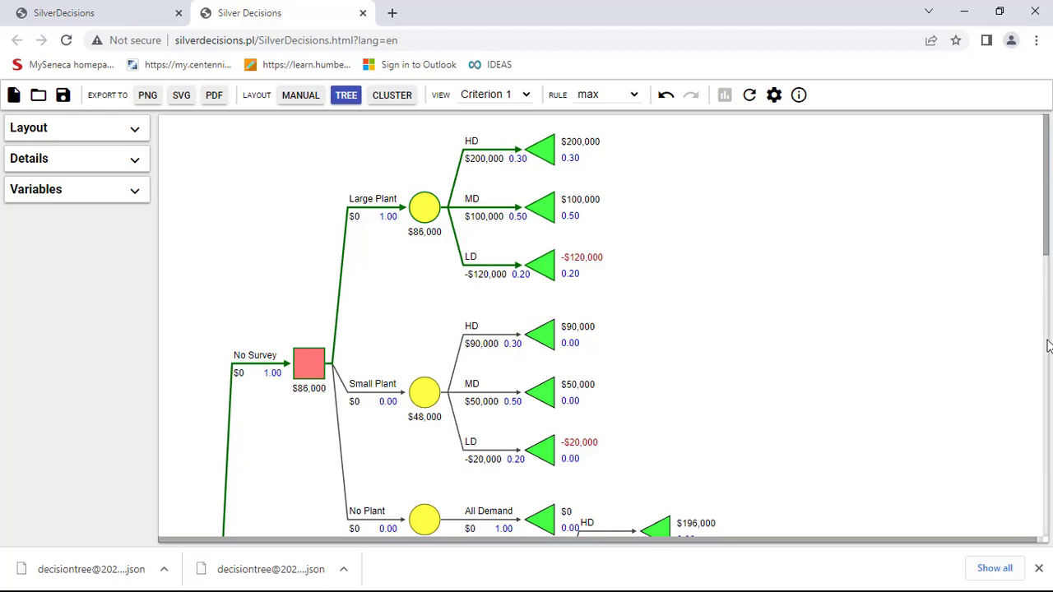
pyautogui.scroll(-4, 1045, 330)
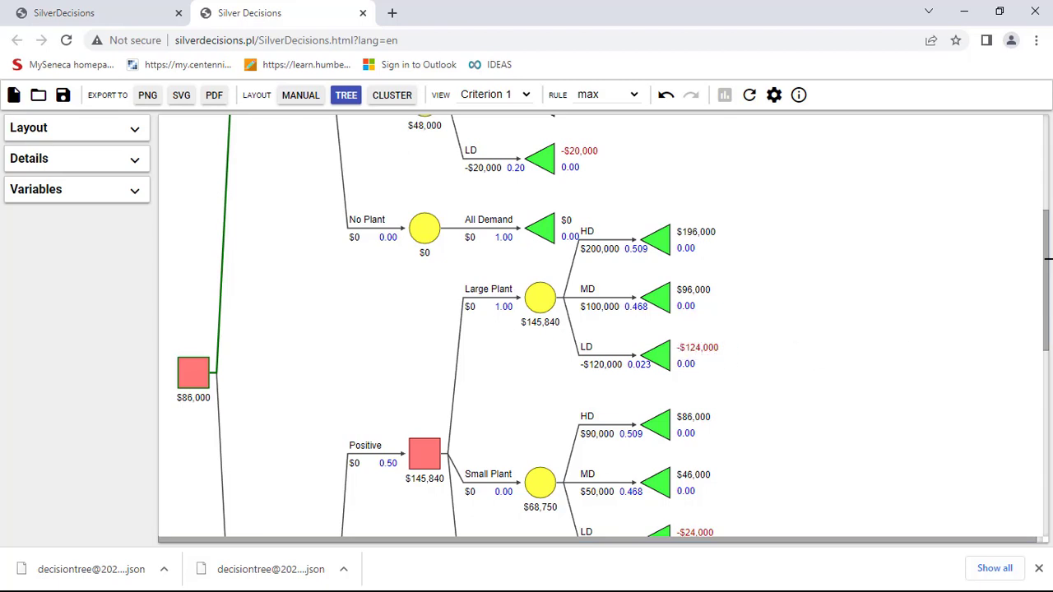
pyautogui.scroll(2, 1046, 265)
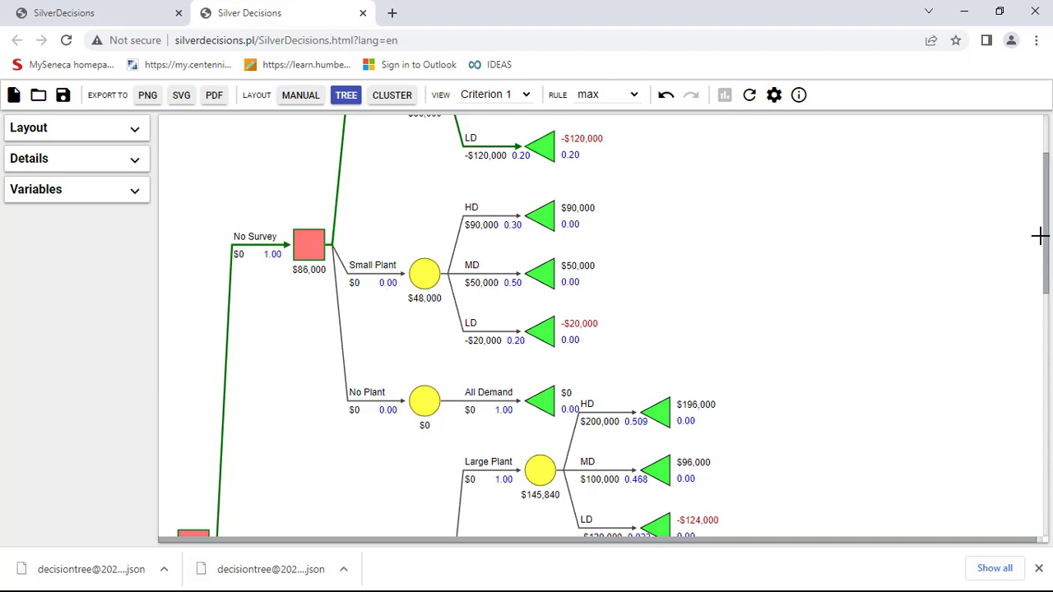
pyautogui.moveTo(1048, 222); pyautogui.dragTo(1048, 380)
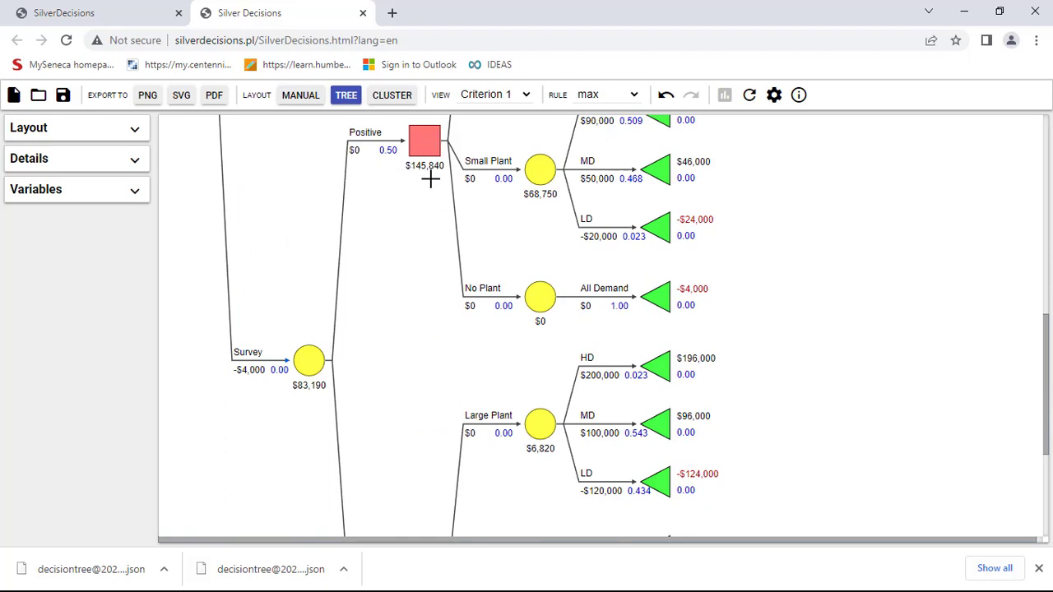
pyautogui.moveTo(1047, 341); pyautogui.dragTo(1047, 443)
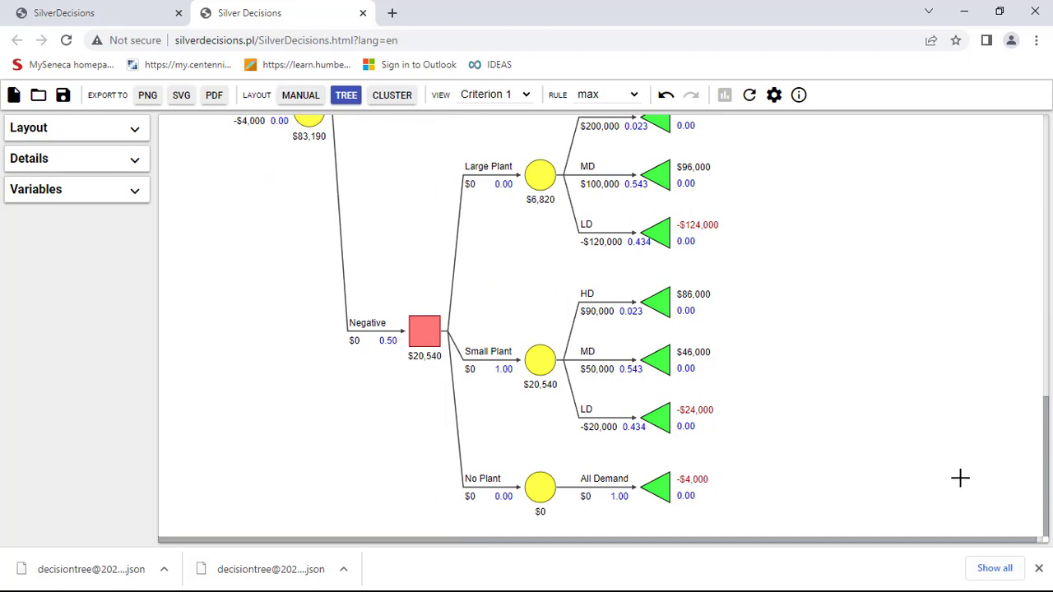
pyautogui.moveTo(1047, 451); pyautogui.dragTo(1047, 357)
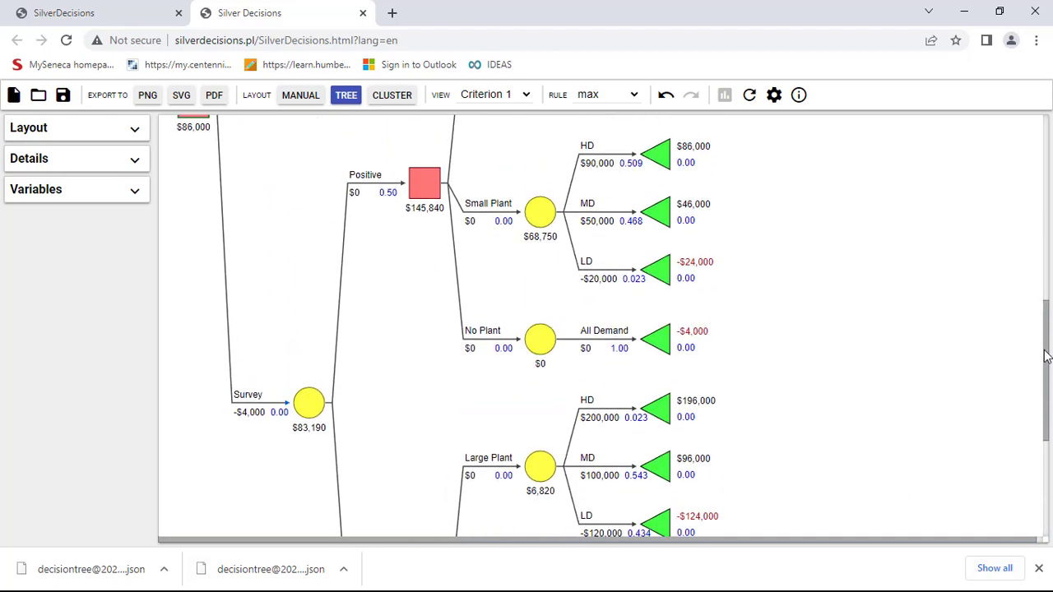
# Set the probability of the Positive edge under the Survey node to 0.57.
pyautogui.click(392, 190)
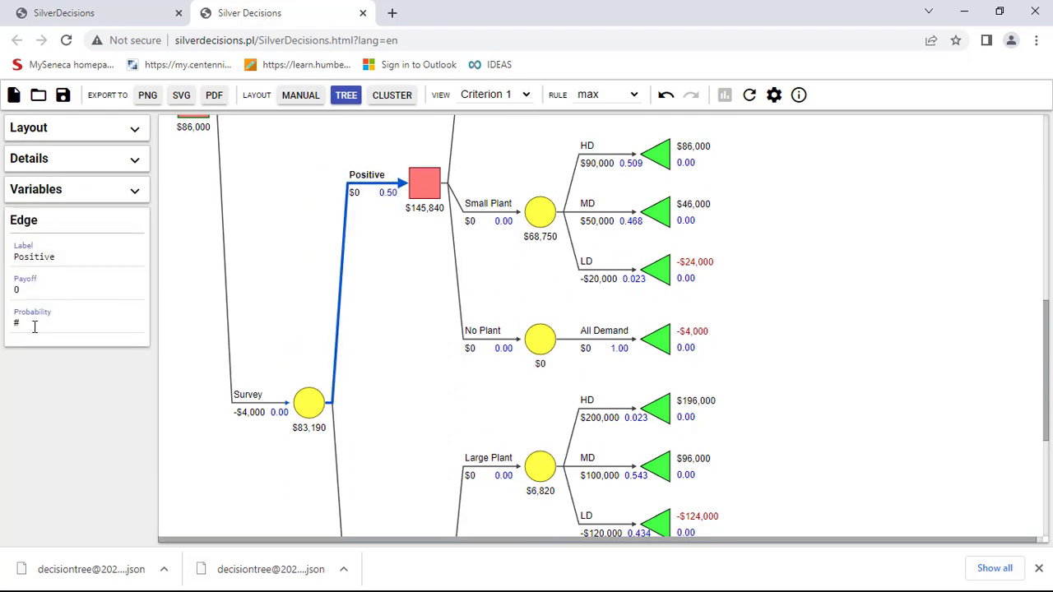
pyautogui.click(4, 324)
pyautogui.press('BackSpace')
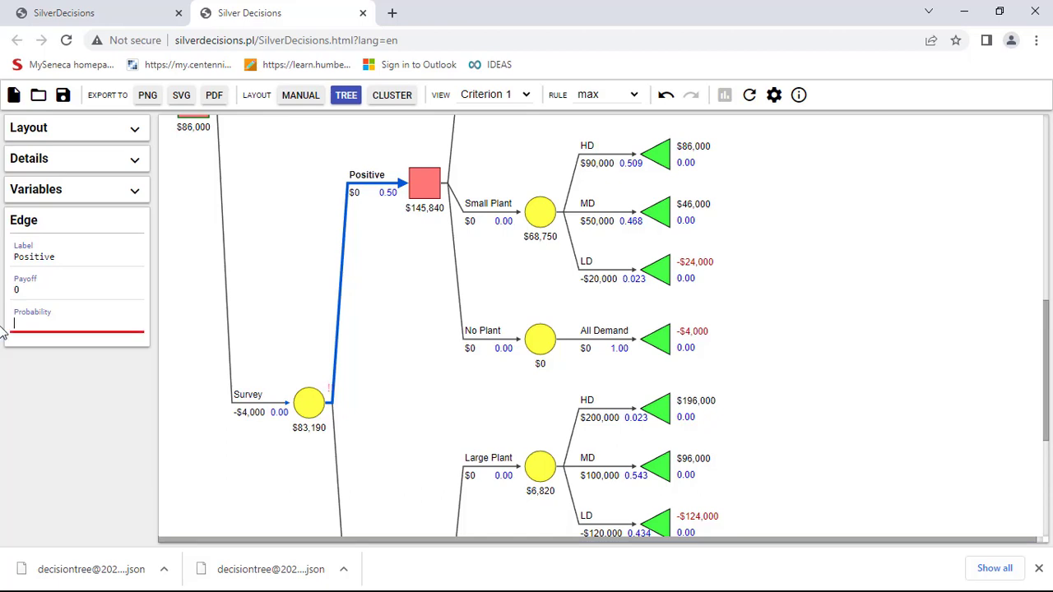
pyautogui.write('0.57')
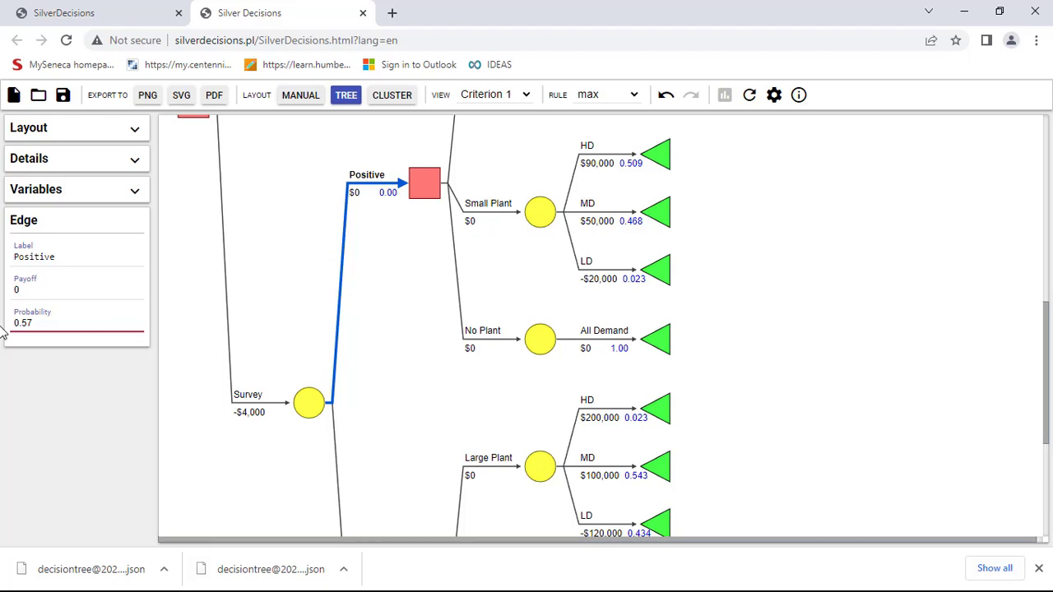
pyautogui.click(420, 307)
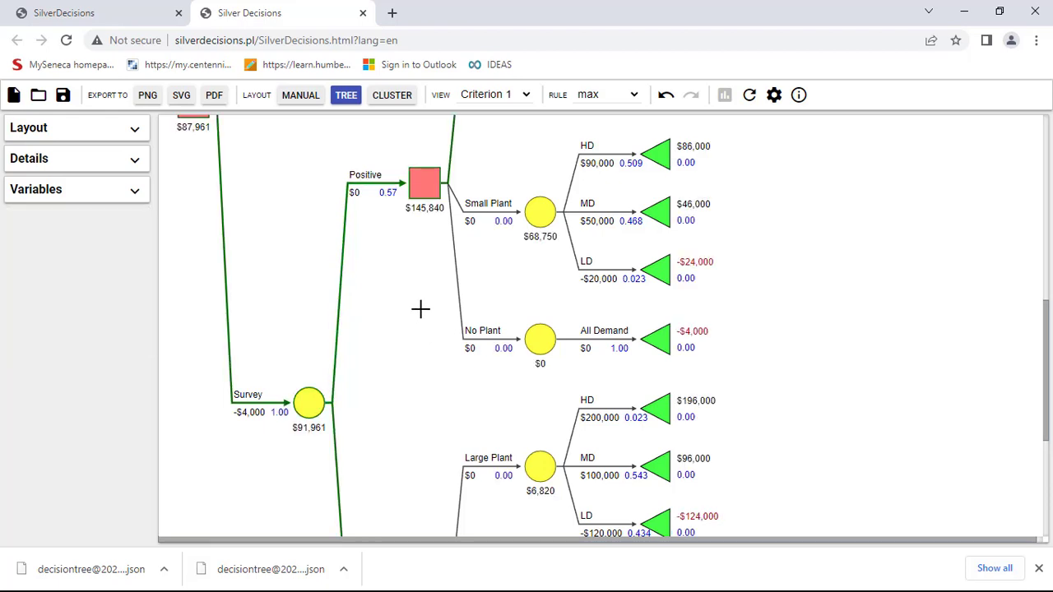
# Review the recalculated tree, comparing the Survey and No Survey expected values and tracing the optimal plant choice for positive and negative results.
pyautogui.moveTo(1047, 366); pyautogui.dragTo(922, 463)
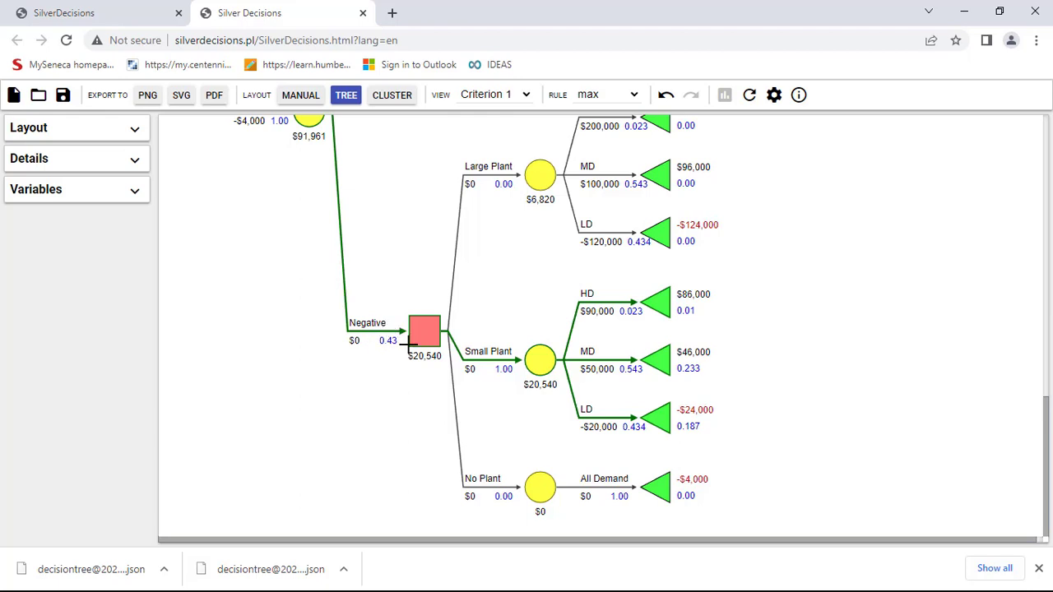
pyautogui.moveTo(1046, 491); pyautogui.dragTo(1048, 410)
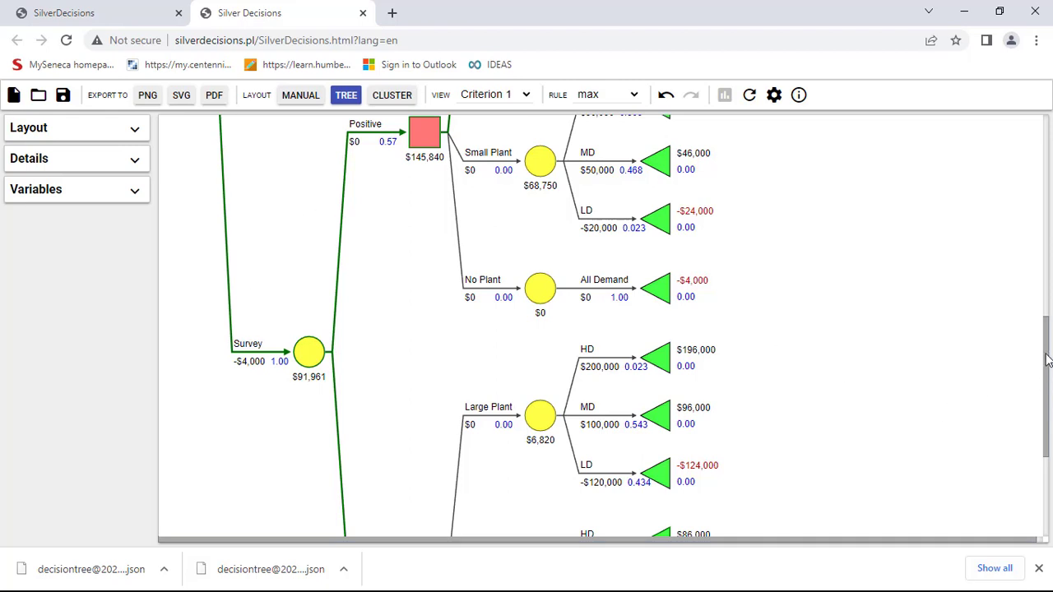
pyautogui.click(1048, 257)
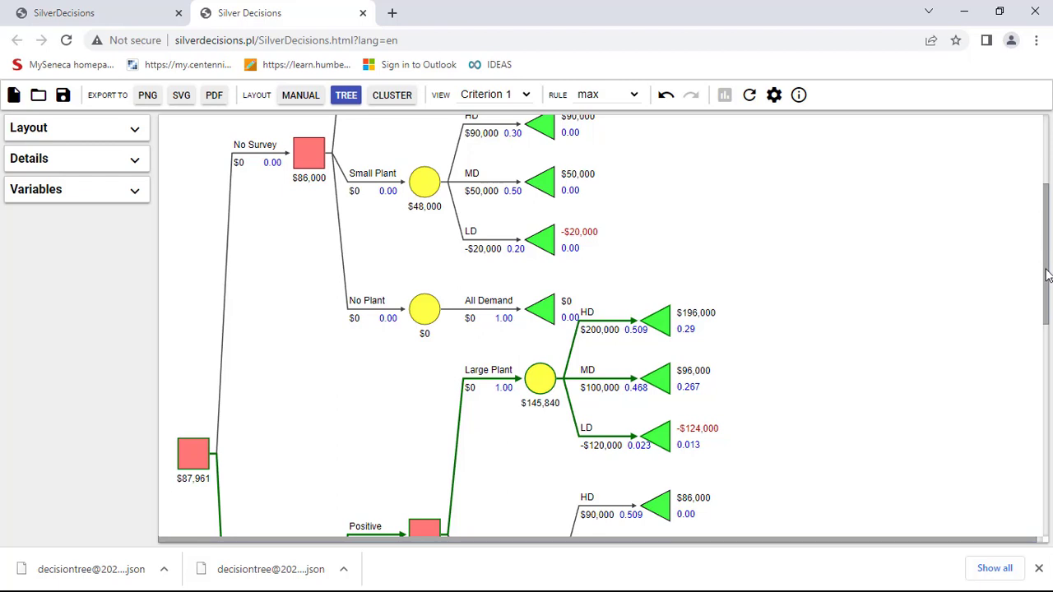
pyautogui.scroll(-4, 1049, 276)
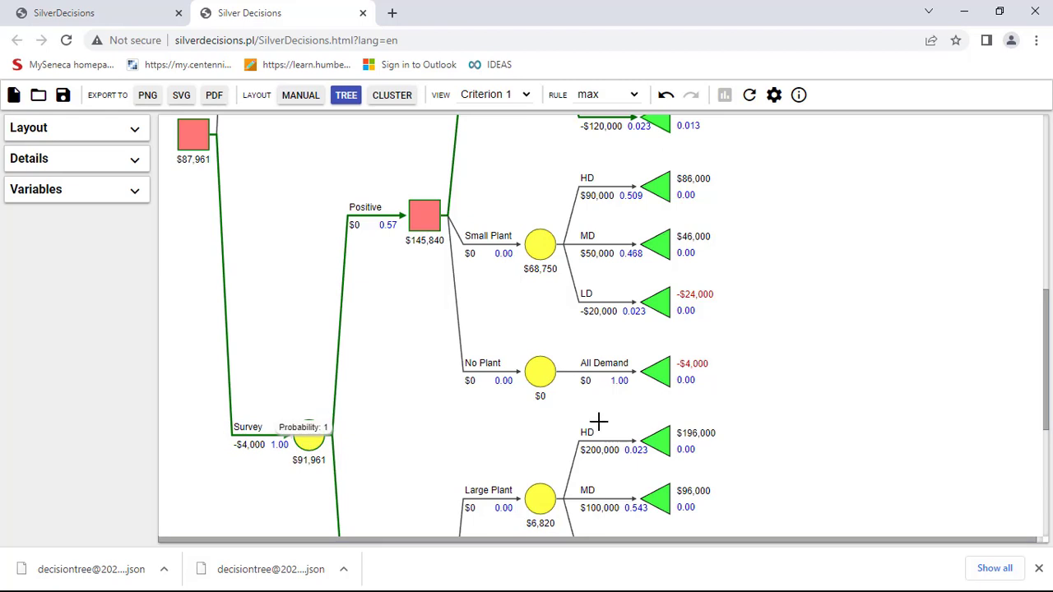
pyautogui.moveTo(1047, 369); pyautogui.dragTo(1048, 232)
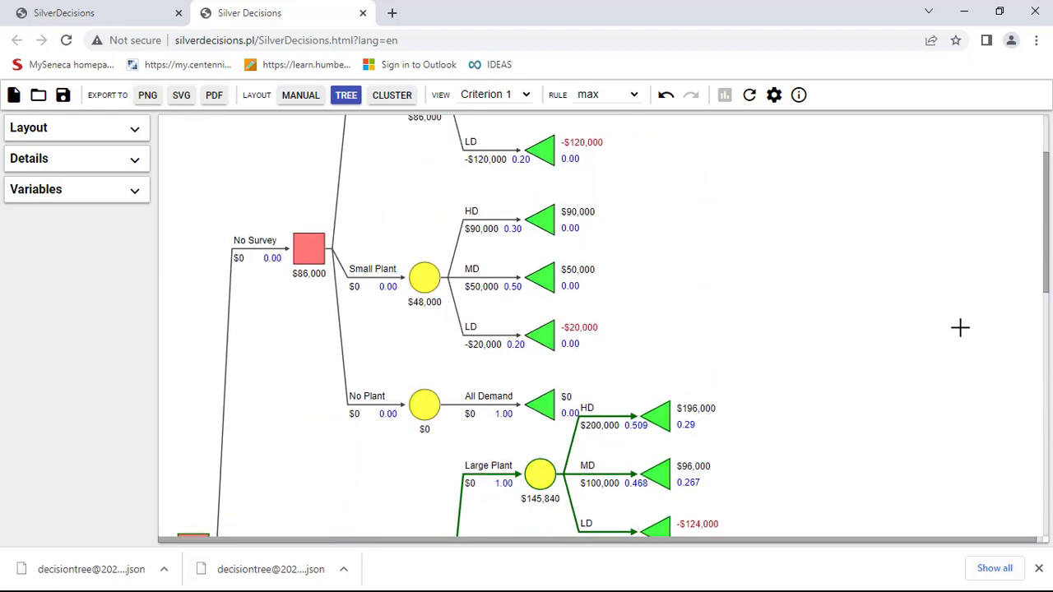
pyautogui.moveTo(1047, 255); pyautogui.dragTo(1050, 375)
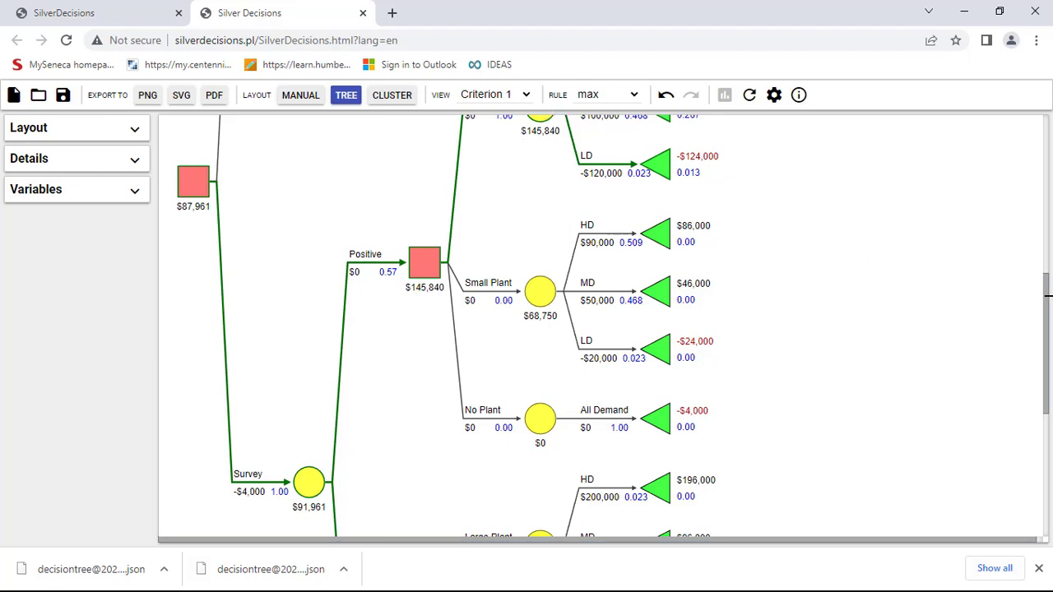
pyautogui.moveTo(1047, 305); pyautogui.dragTo(1047, 432)
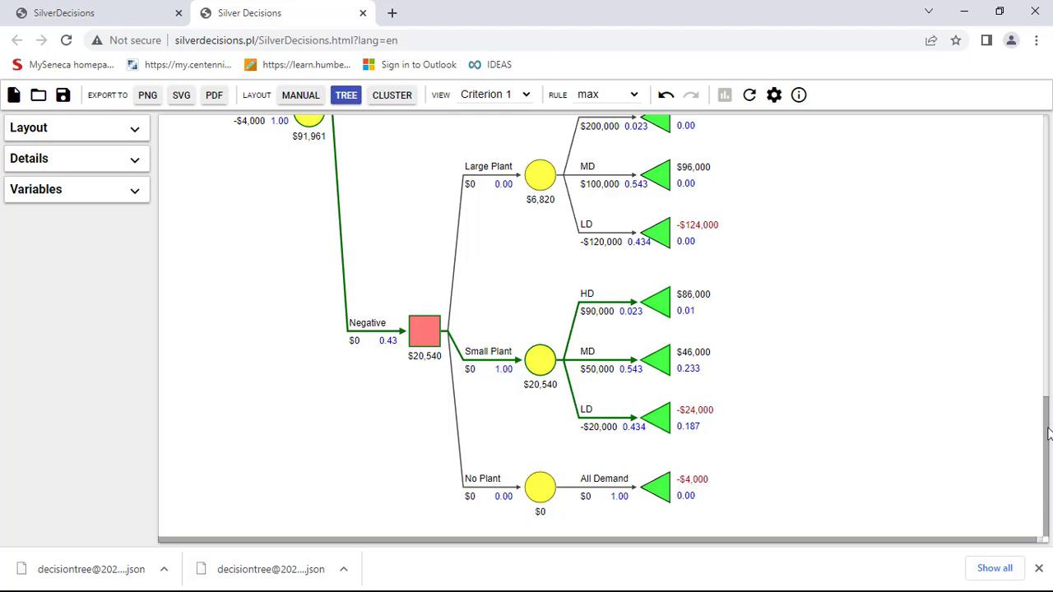
pyautogui.click(1047, 394)
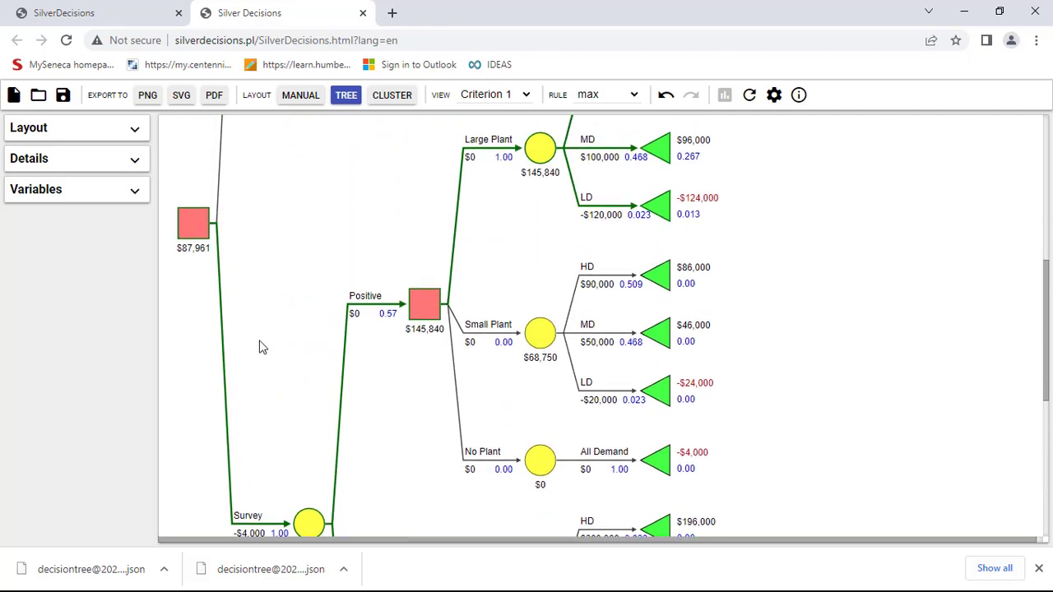